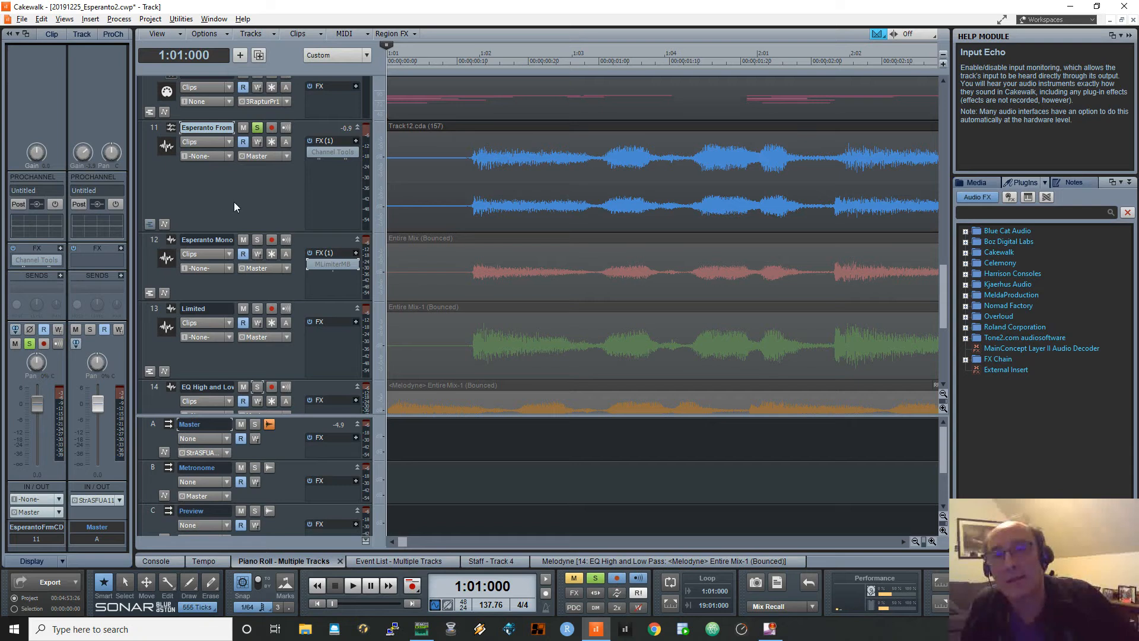
- Play the opening measures of the soloed Esperanto From CD track, starting just before the first sound
{"action": "left_click", "coordinate": [470, 202]}
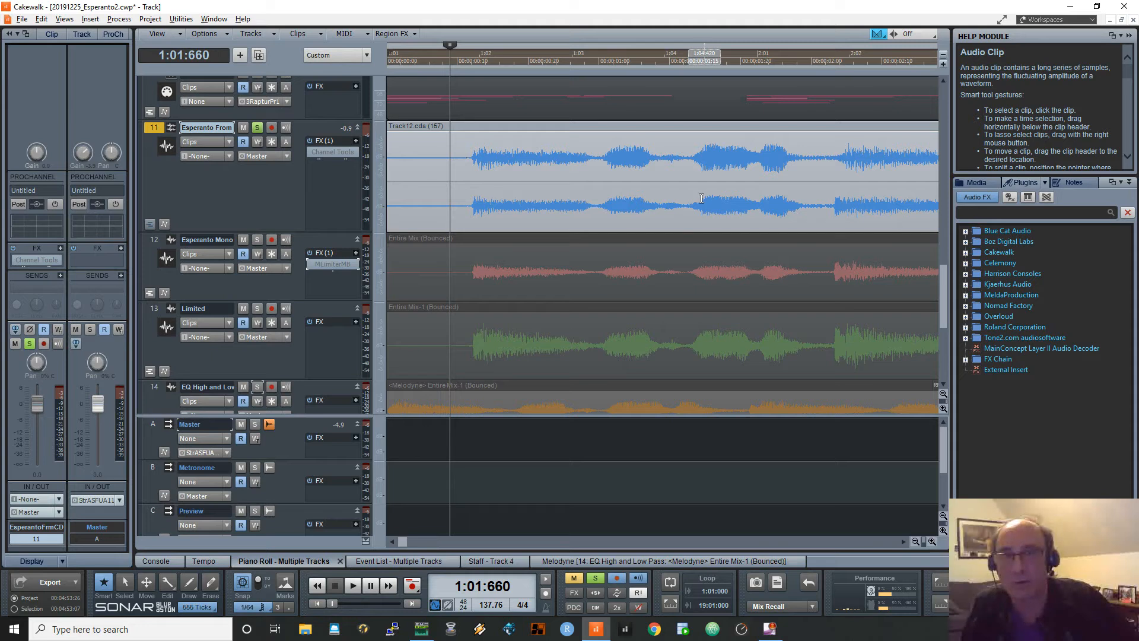
{"action": "key", "text": "space"}
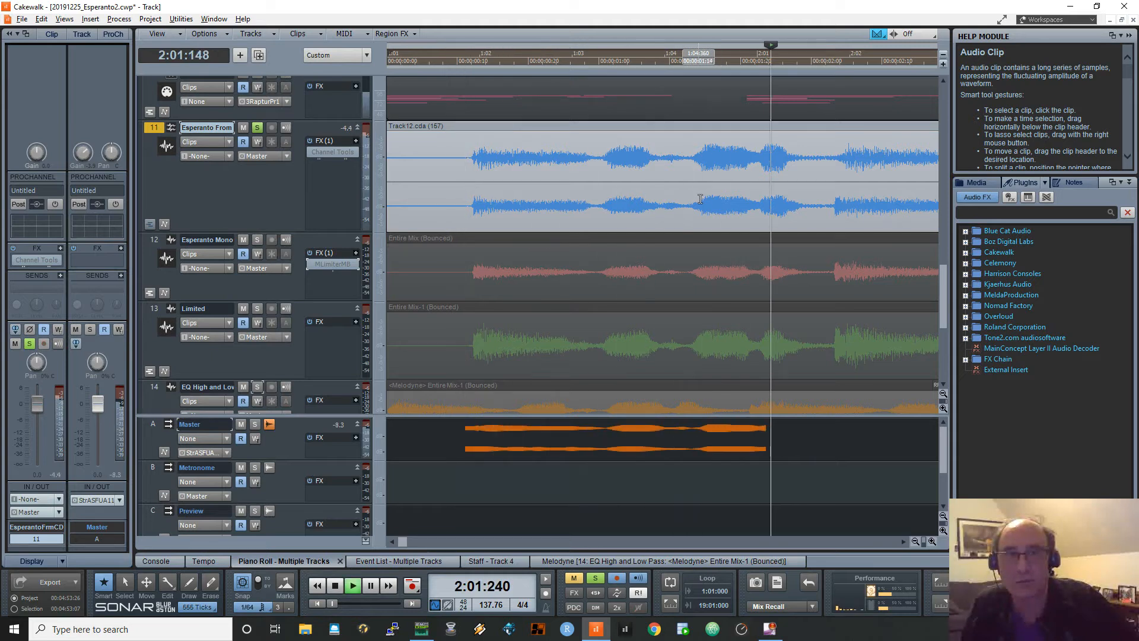
{"action": "key", "text": "space"}
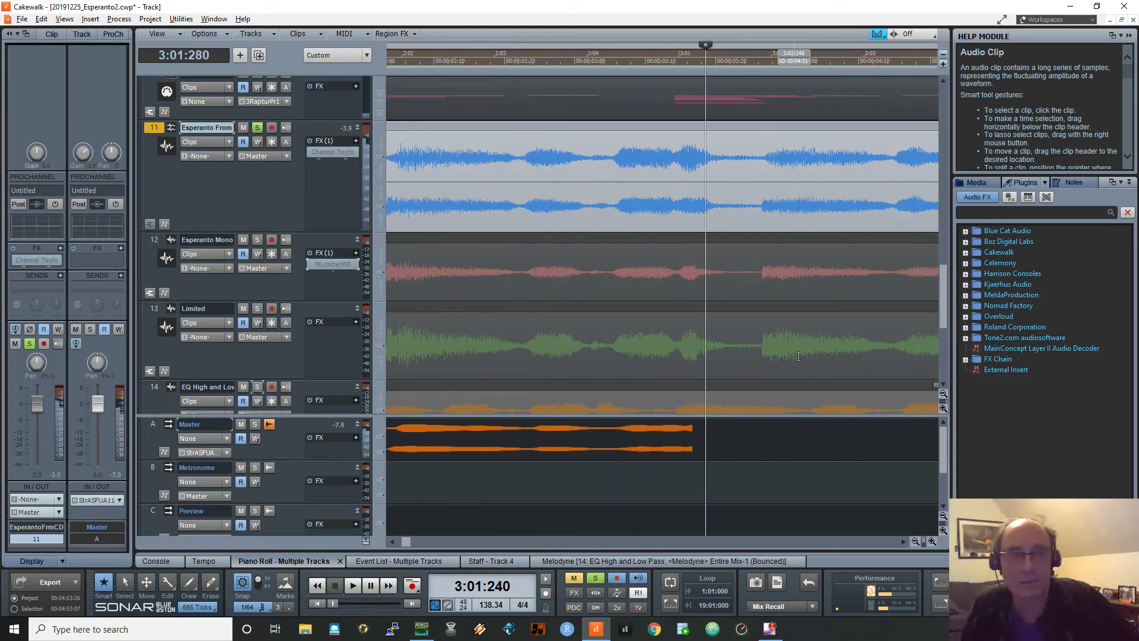
- Play the Esperanto From CD track in short passages from around measure 8 with its Channel Tools effect bypassed
{"action": "left_click_drag", "start_coordinate": [924, 542], "coordinate": [848, 531]}
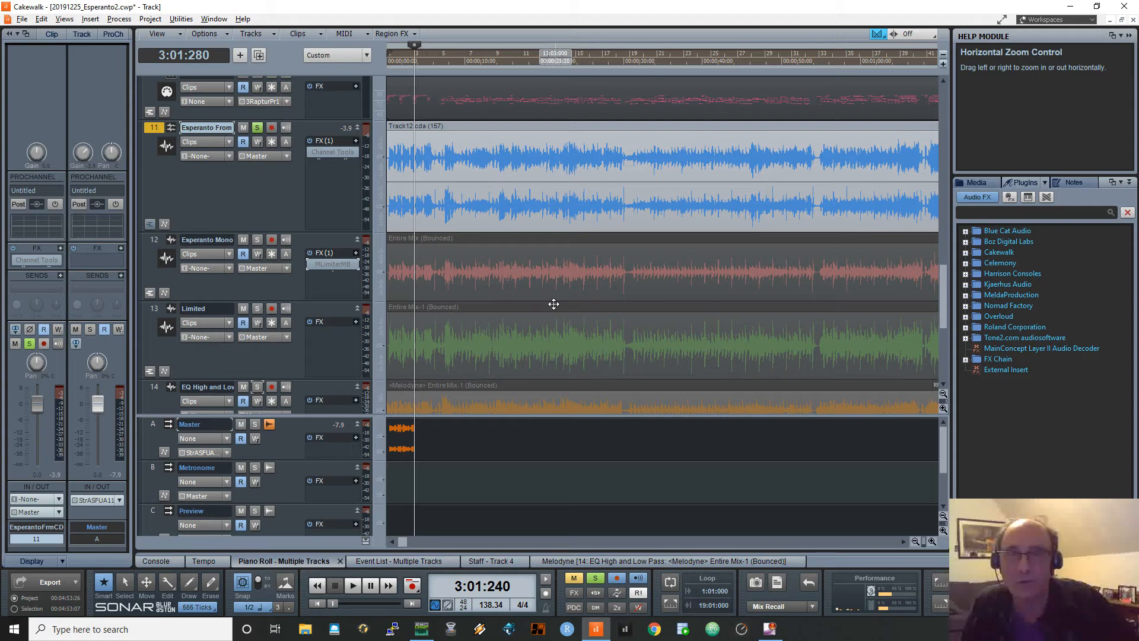
{"action": "left_click", "coordinate": [481, 180]}
{"action": "key", "text": "space"}
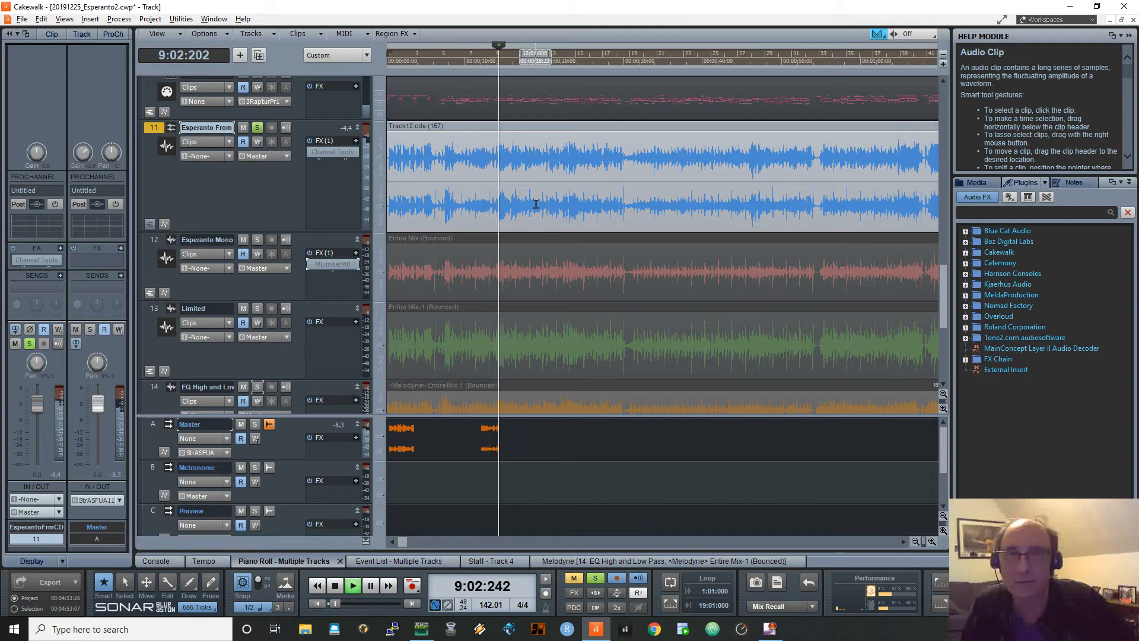
{"action": "key", "text": "space"}
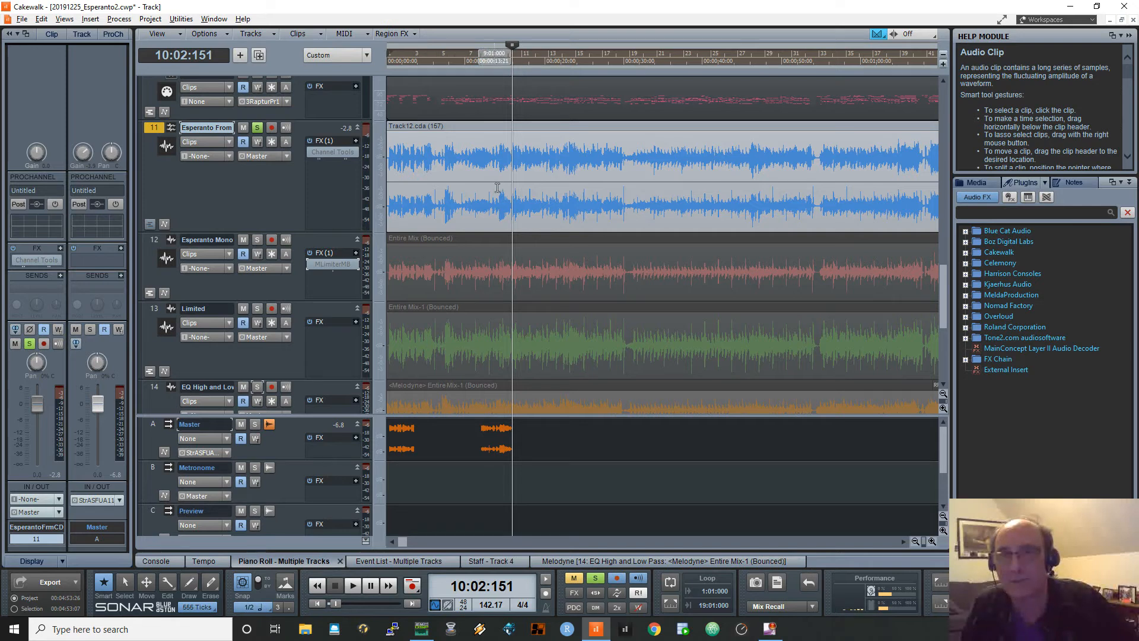
{"action": "key", "text": "space"}
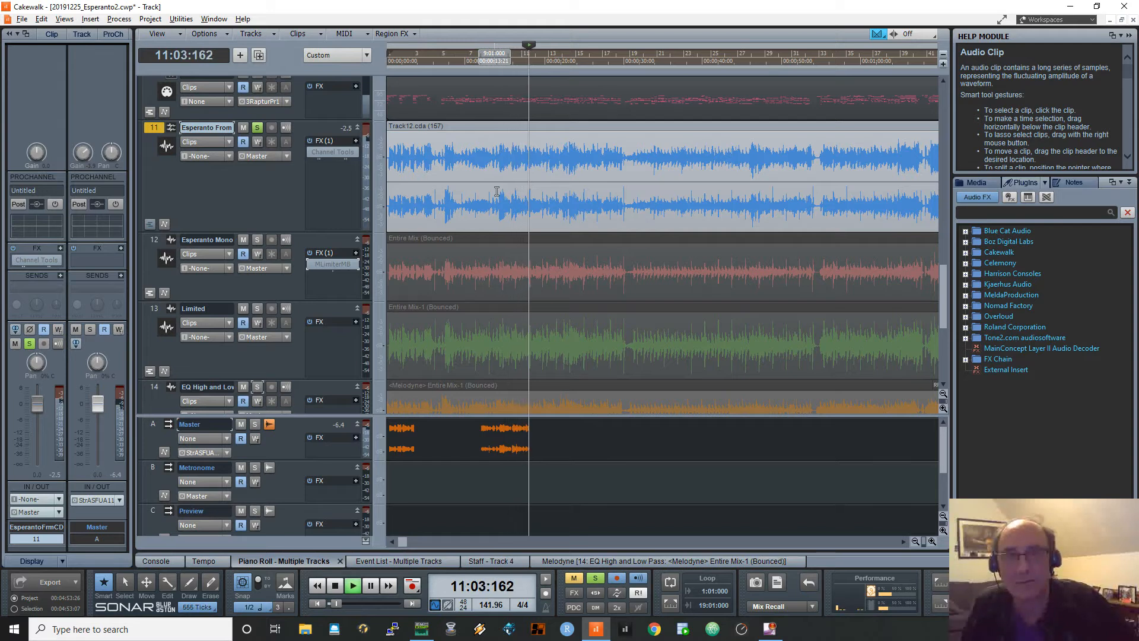
{"action": "key", "text": "space"}
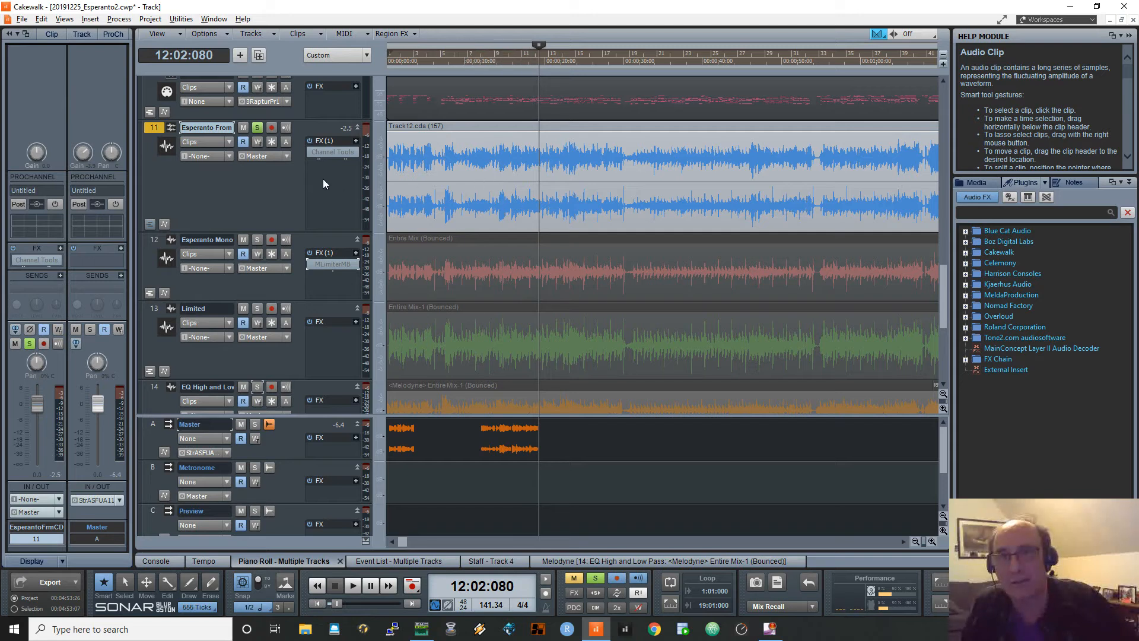
- Enable the Channel Tools effect on the Esperanto From CD track, check its settings, and play a passage through it
{"action": "left_click", "coordinate": [310, 152]}
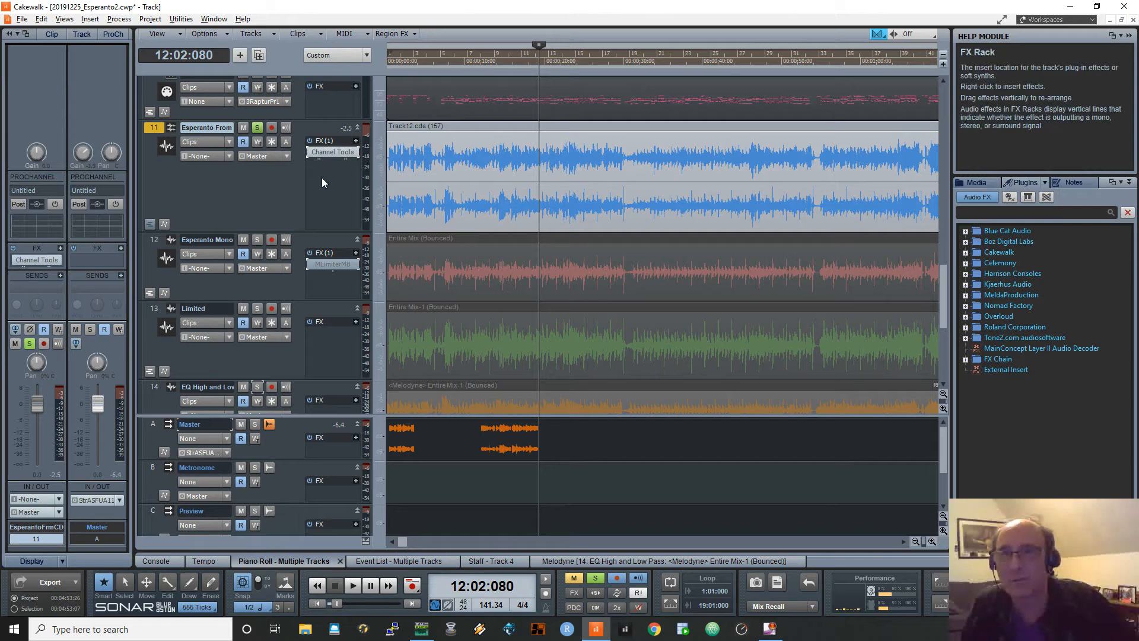
{"action": "double_click", "coordinate": [329, 154]}
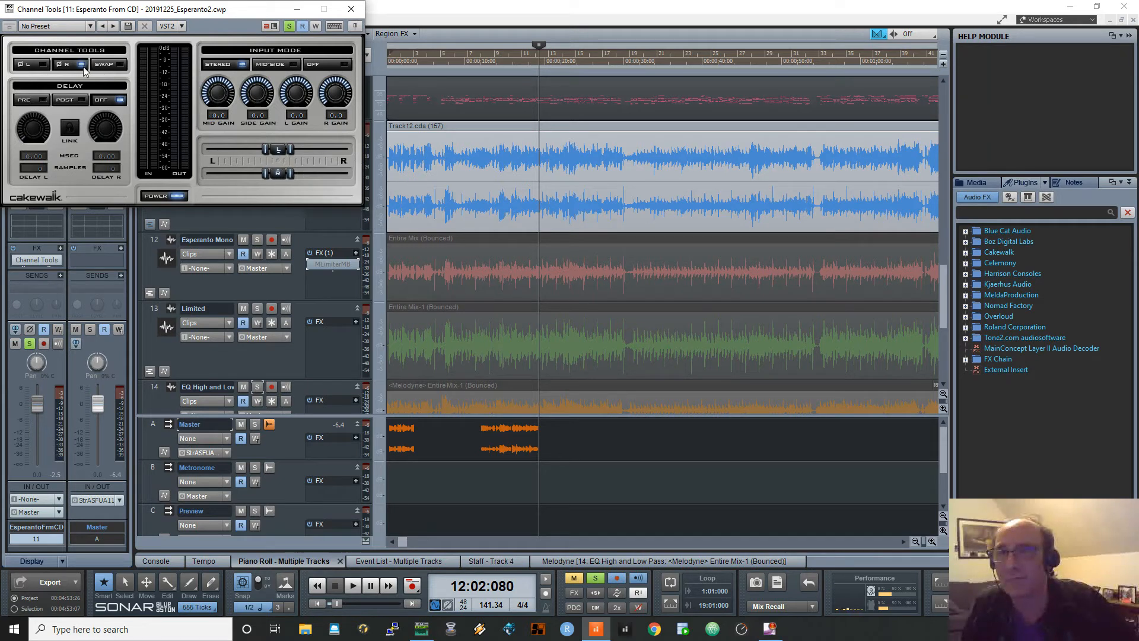
{"action": "left_click", "coordinate": [351, 12]}
{"action": "key", "text": "space"}
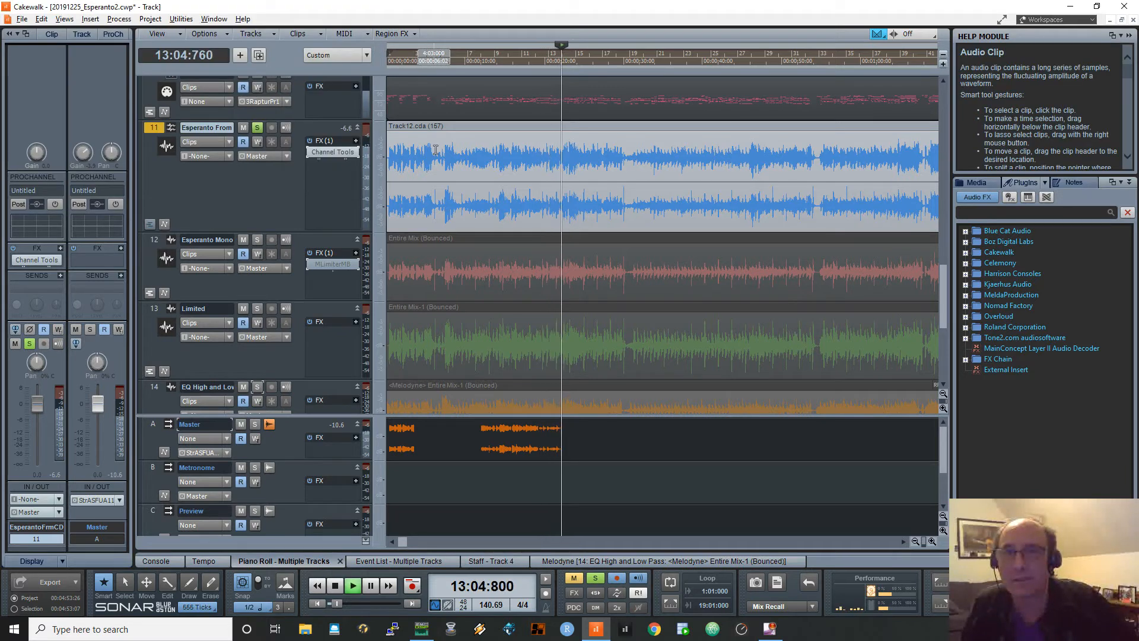
{"action": "key", "text": "space"}
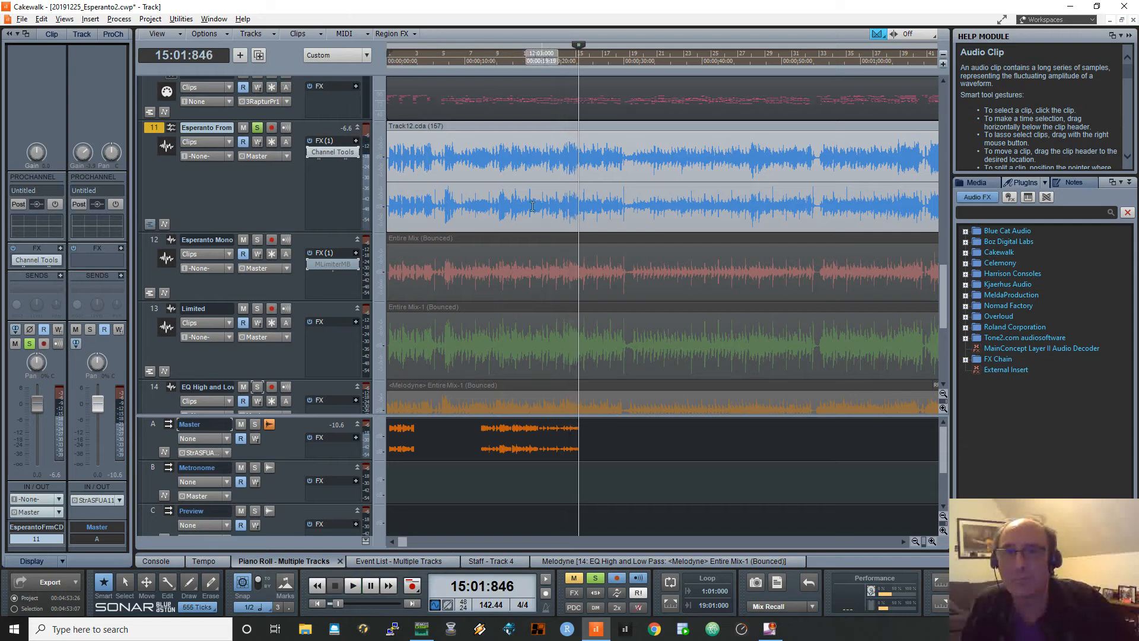
- Solo the Esperanto Mono track instead of Esperanto From CD and play a short passage
{"action": "left_click", "coordinate": [511, 243]}
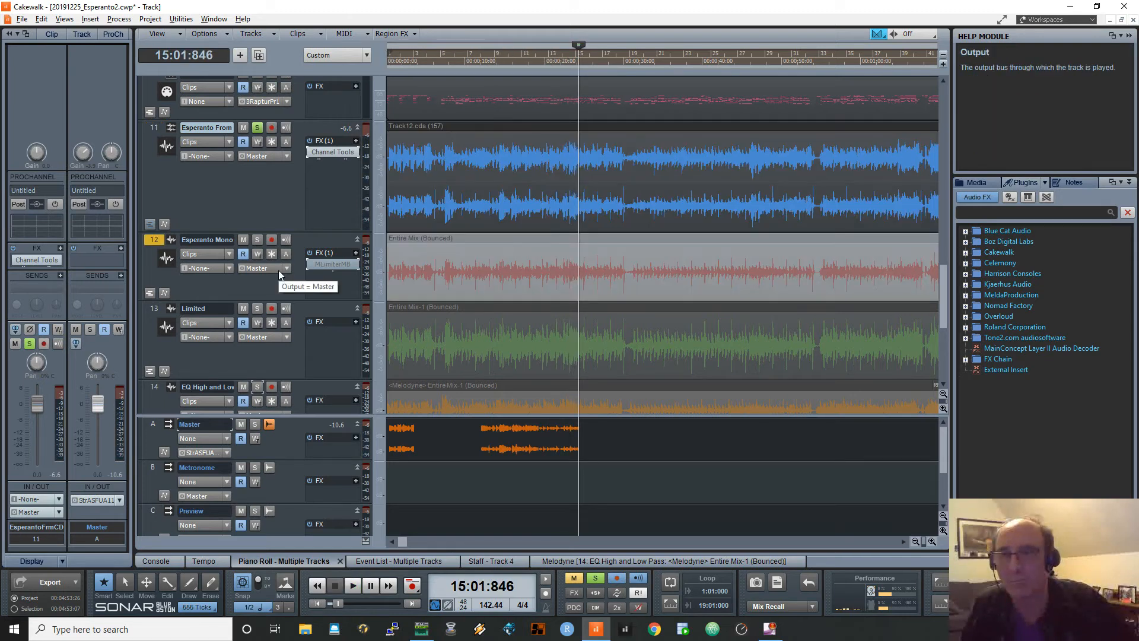
{"action": "left_click", "coordinate": [259, 240]}
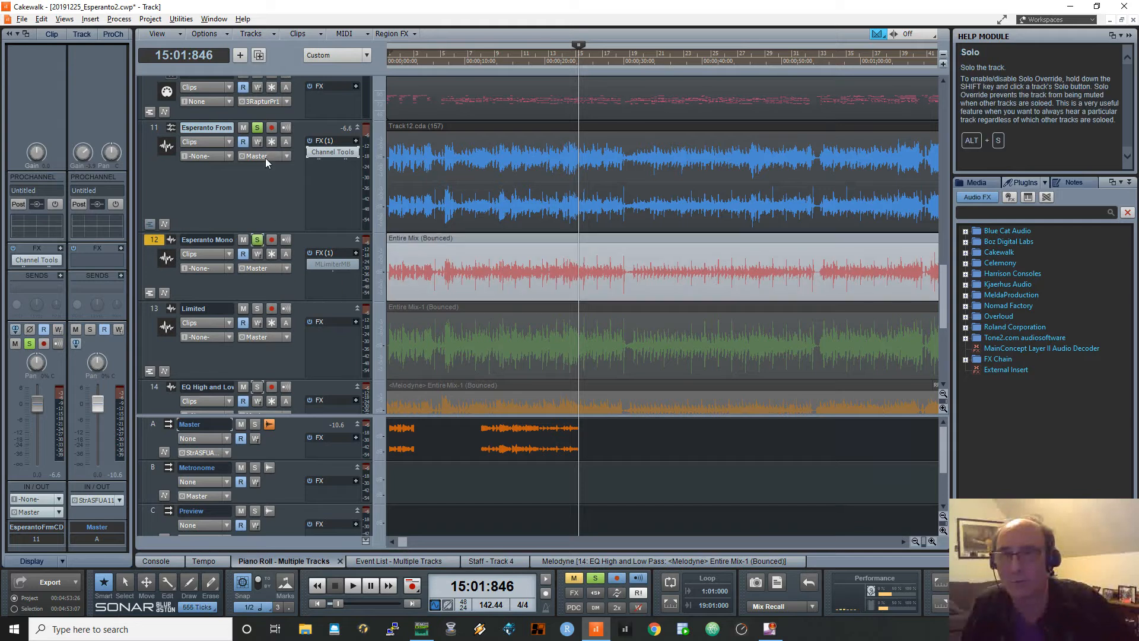
{"action": "left_click", "coordinate": [257, 128]}
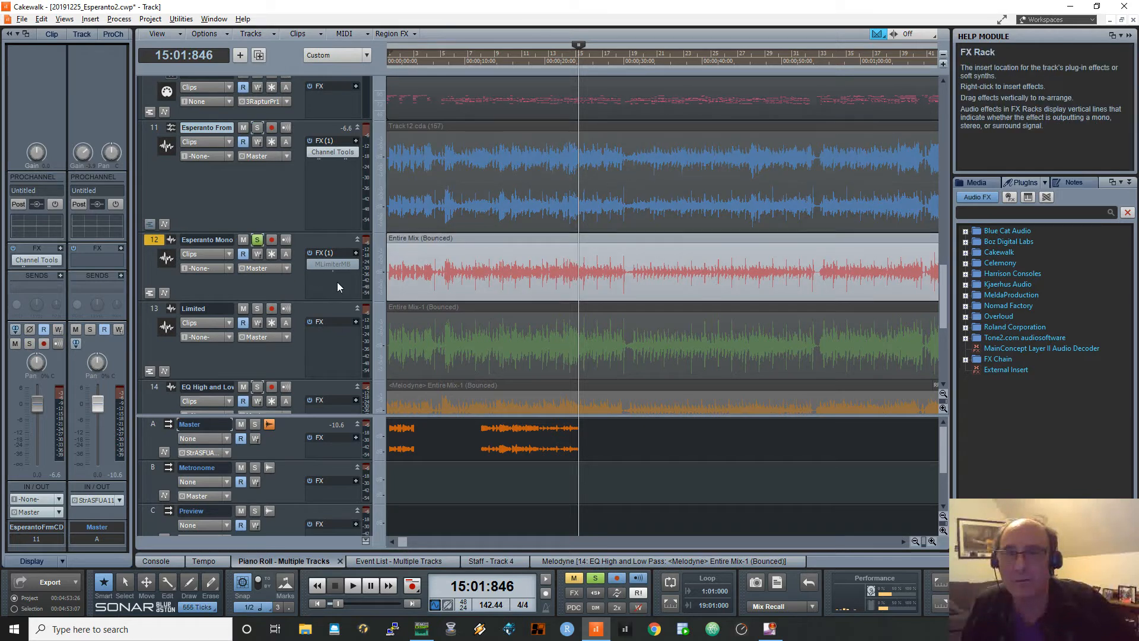
{"action": "key", "text": "space"}
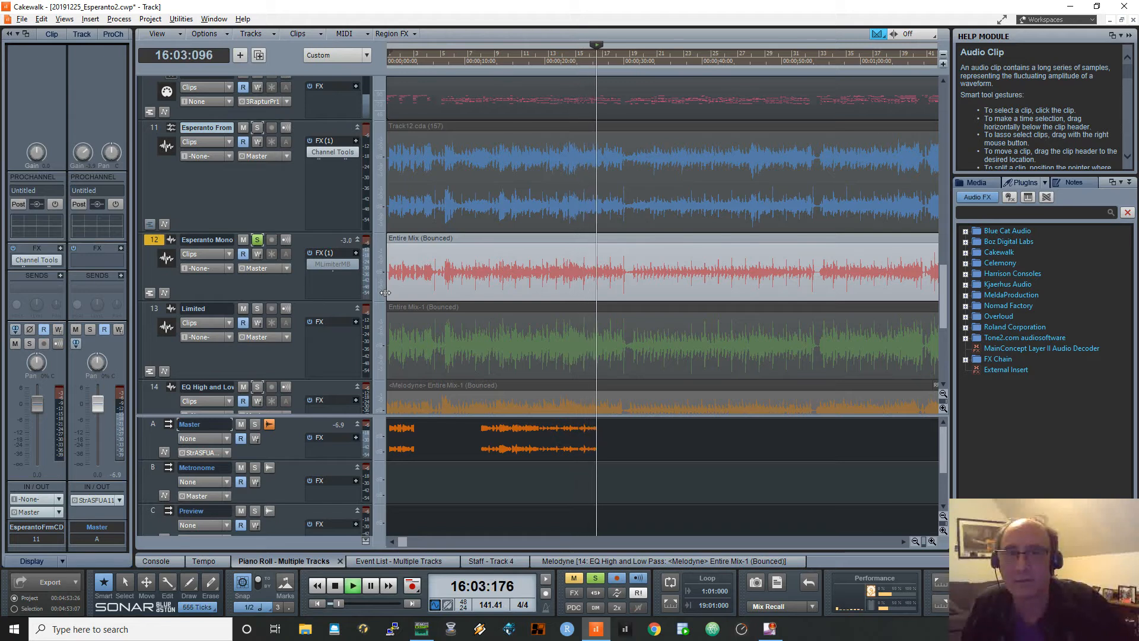
{"action": "key", "text": "space"}
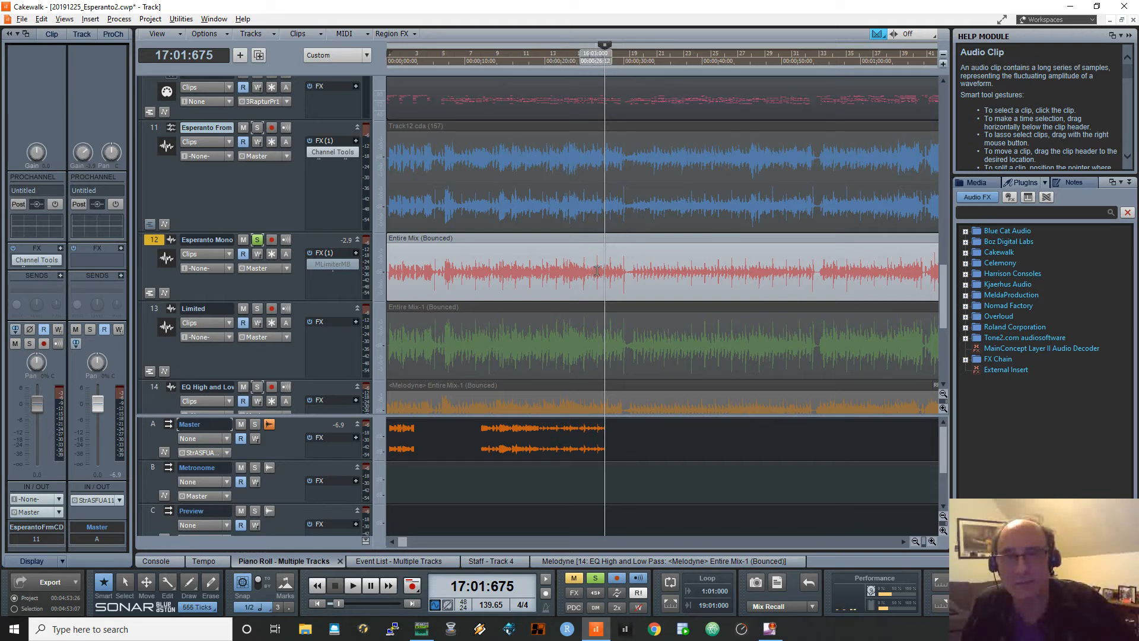
- Enable the MLimiterMB effect on the Esperanto Mono track and play a short passage through it
{"action": "left_click_drag", "start_coordinate": [597, 271], "coordinate": [604, 272]}
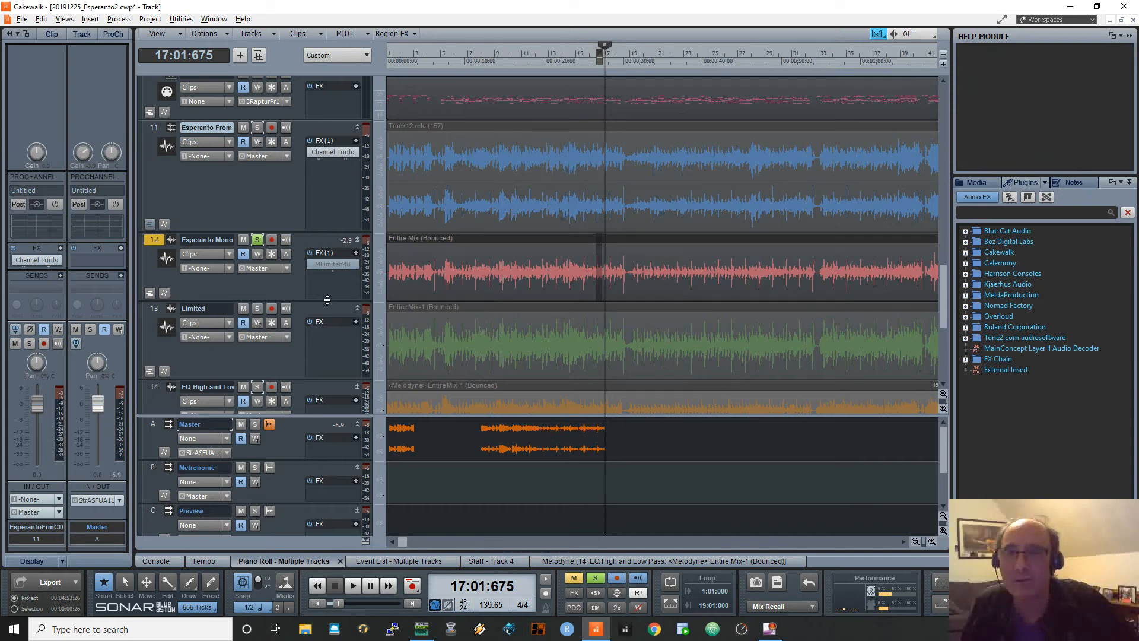
{"action": "left_click", "coordinate": [283, 285]}
{"action": "mouse_move", "coordinate": [311, 265]}
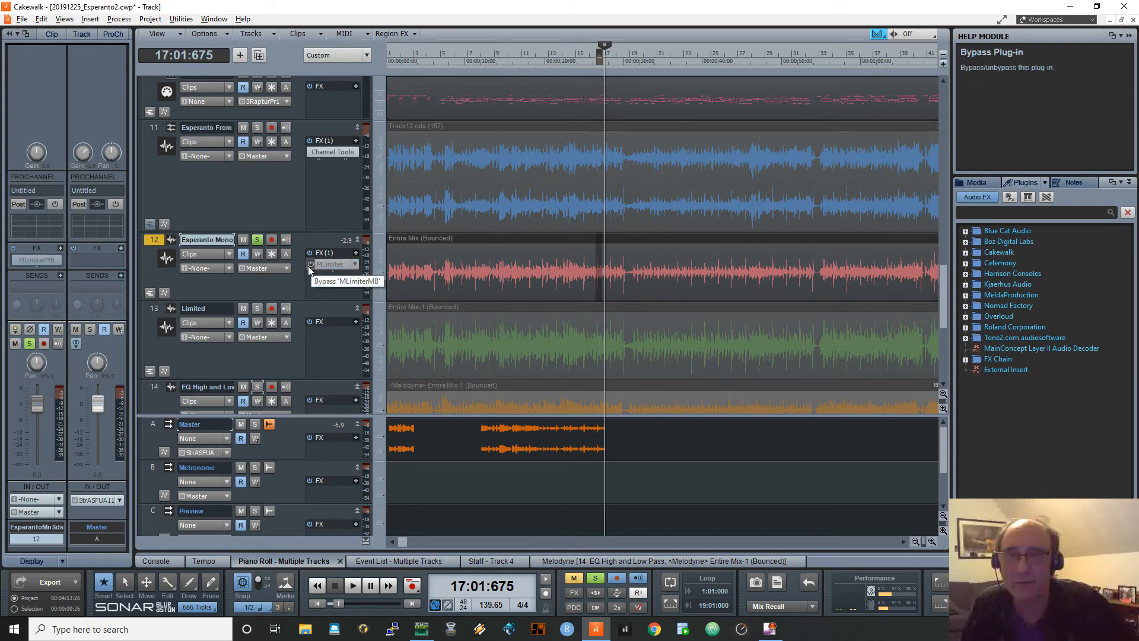
{"action": "left_click", "coordinate": [308, 266]}
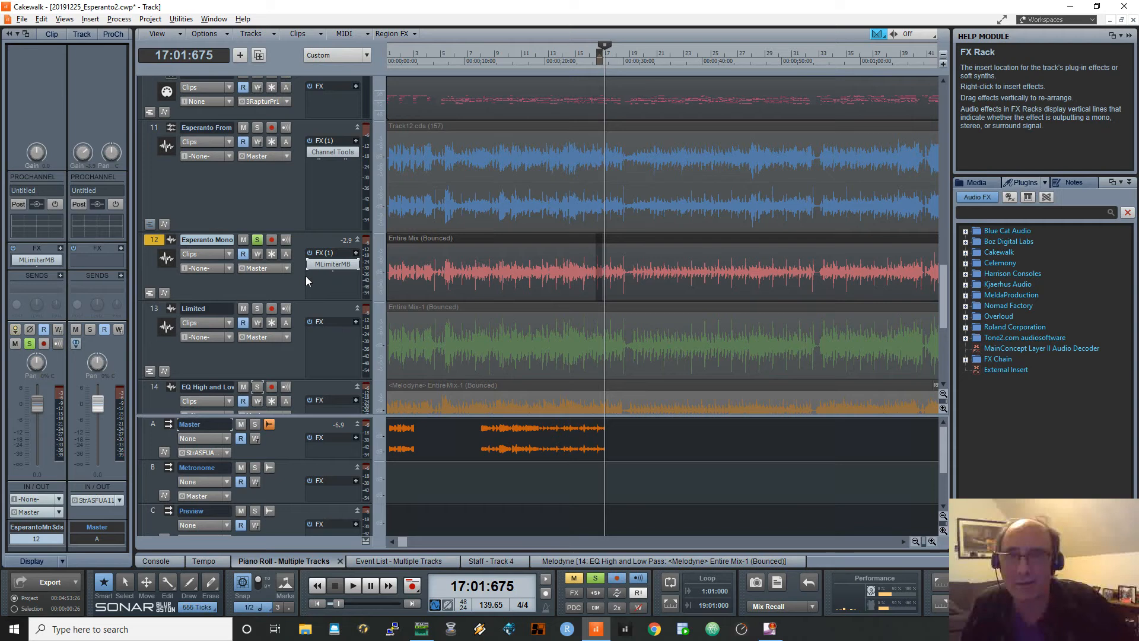
{"action": "key", "text": "space"}
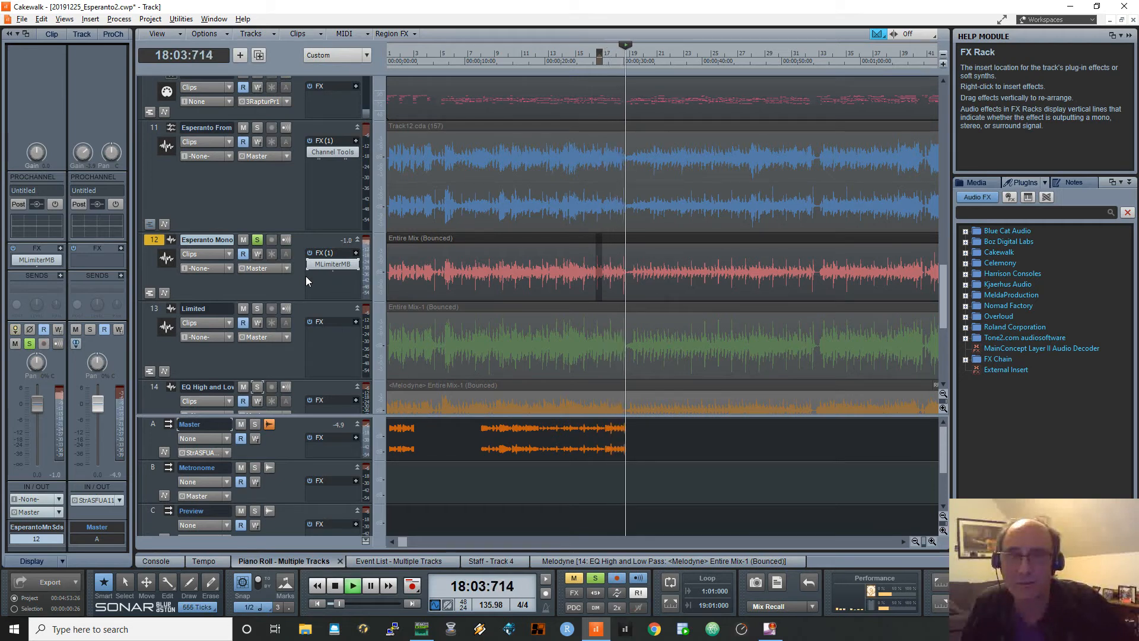
{"action": "key", "text": "space"}
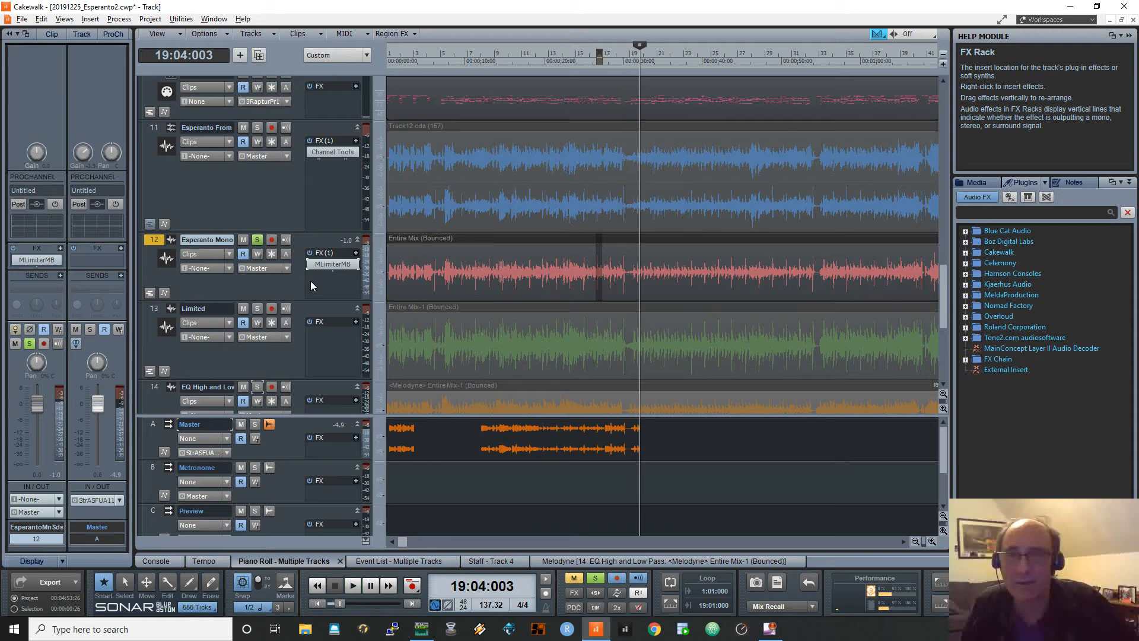
- Solo the Limited track instead of Esperanto Mono and play a short passage
{"action": "left_click", "coordinate": [260, 309]}
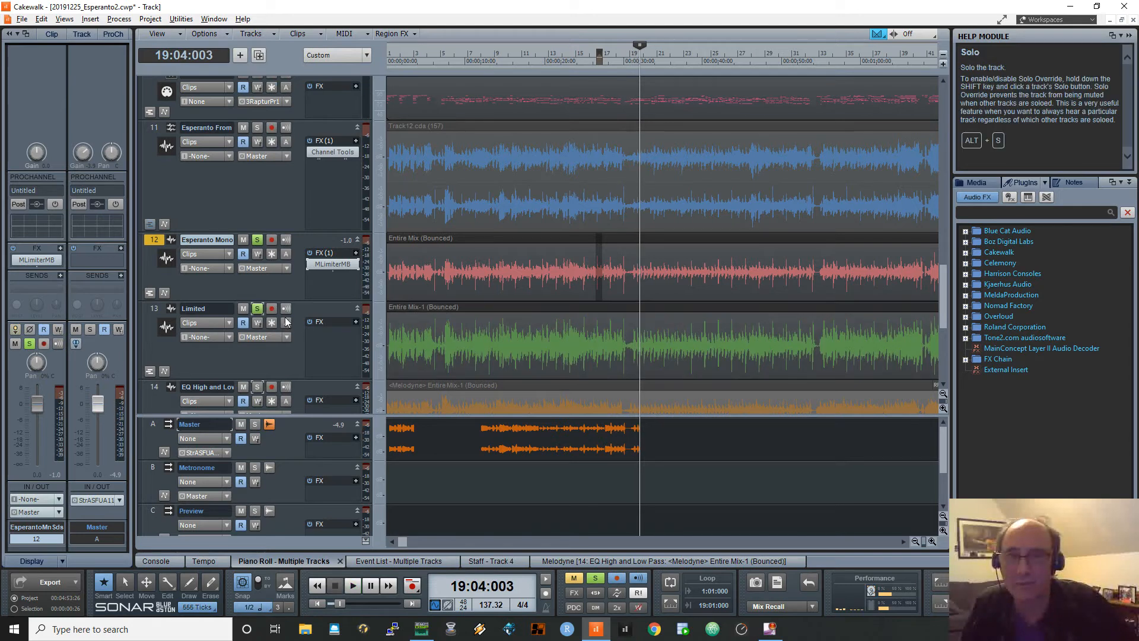
{"action": "scroll", "coordinate": [262, 243], "scroll_direction": "down", "scroll_amount": 3}
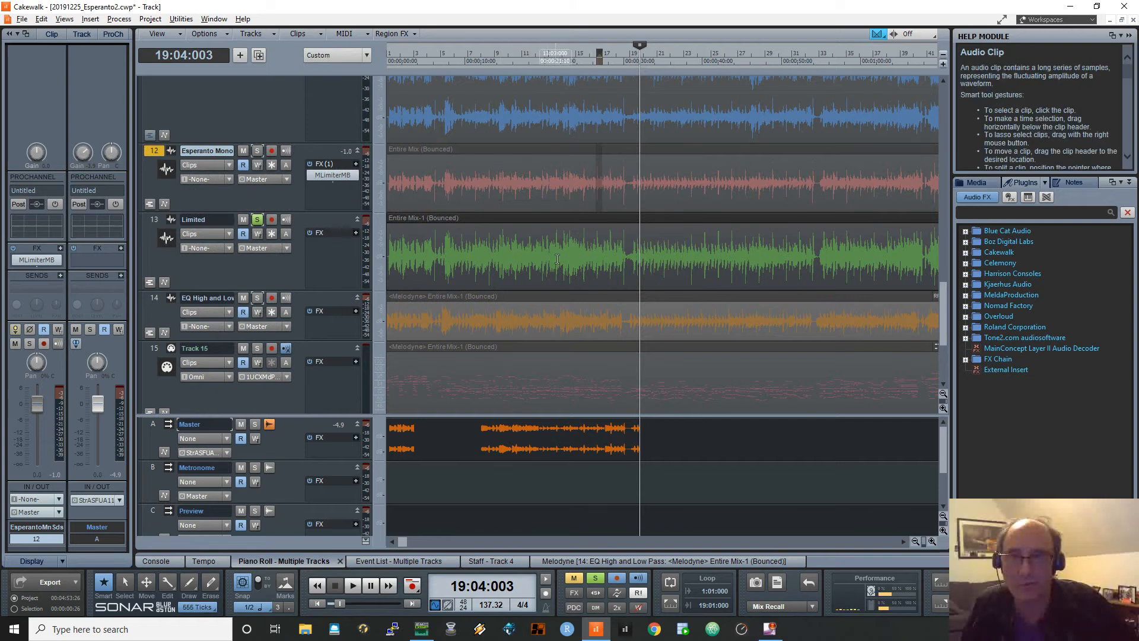
{"action": "key", "text": "space"}
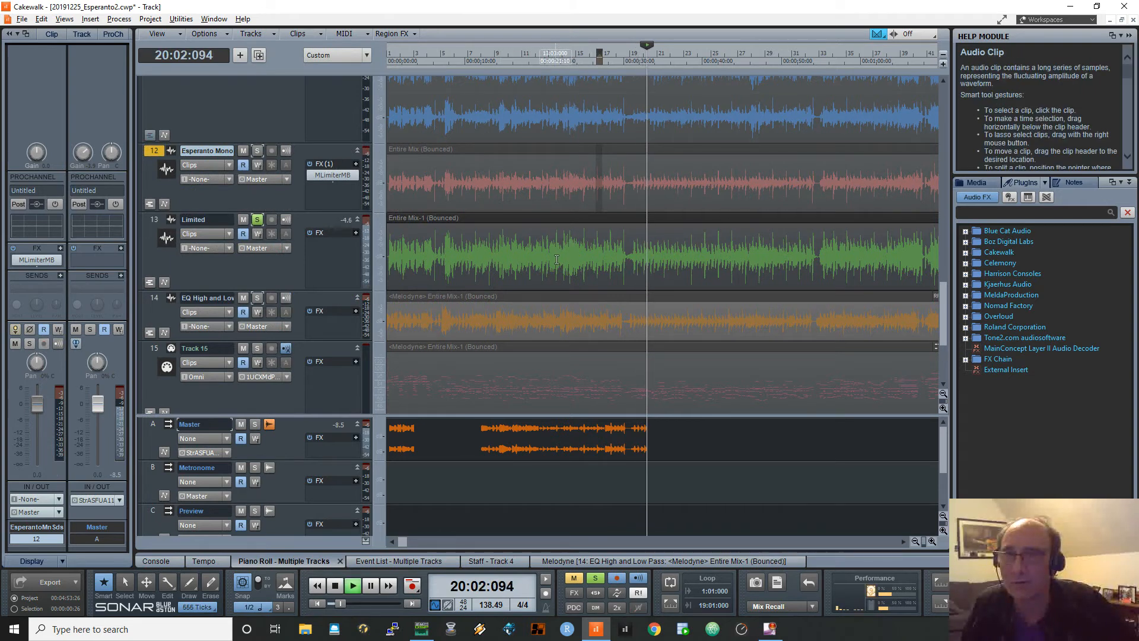
{"action": "left_click", "coordinate": [258, 273]}
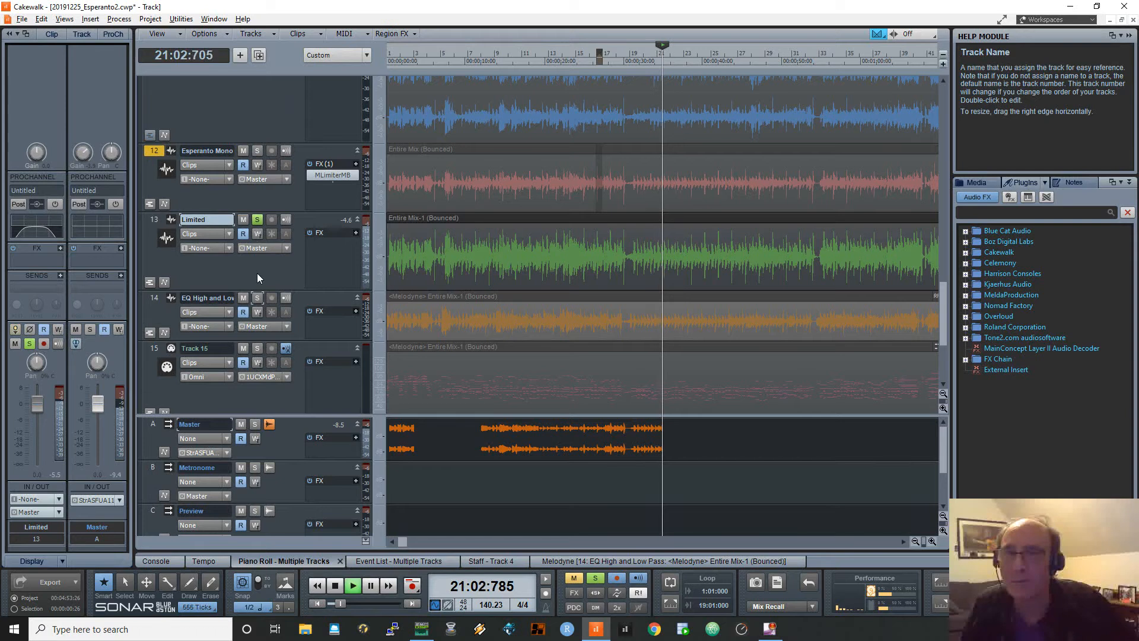
{"action": "key", "text": "space"}
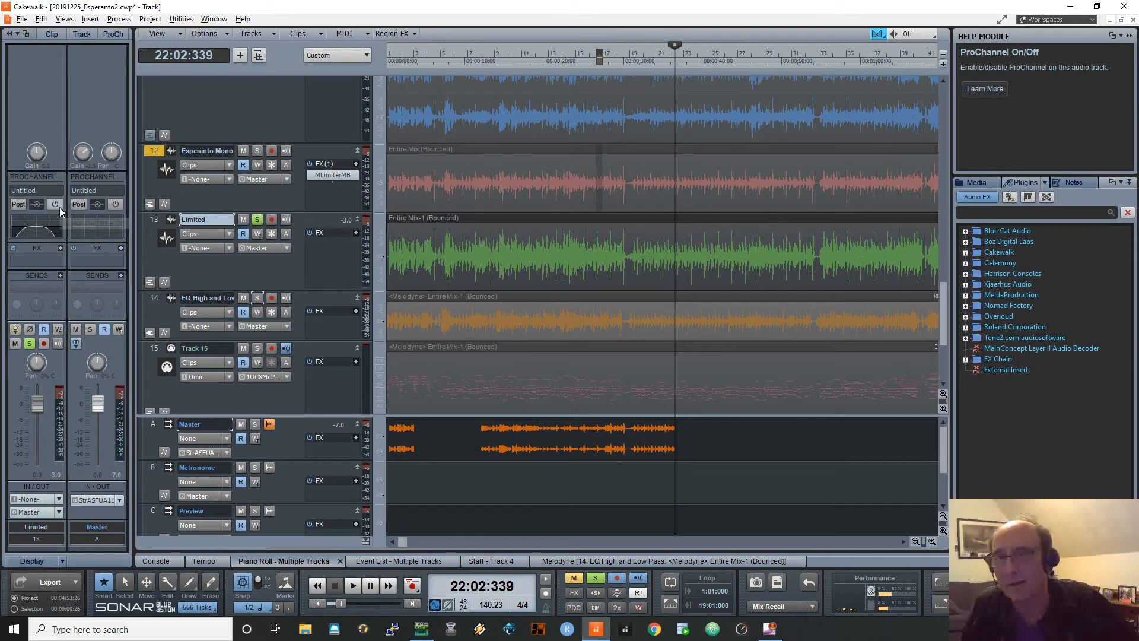
- Examine the Limited track's ProChannel EQ curve in the enlarged QuadCurve Equalizer while the track plays
{"action": "left_click", "coordinate": [118, 34]}
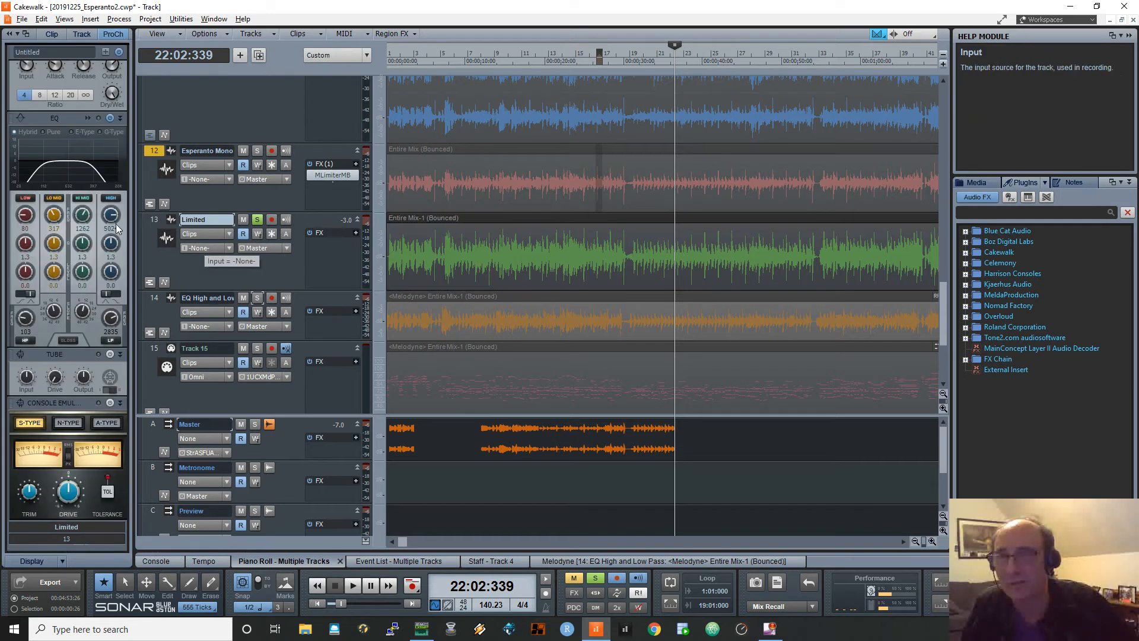
{"action": "left_click", "coordinate": [90, 119]}
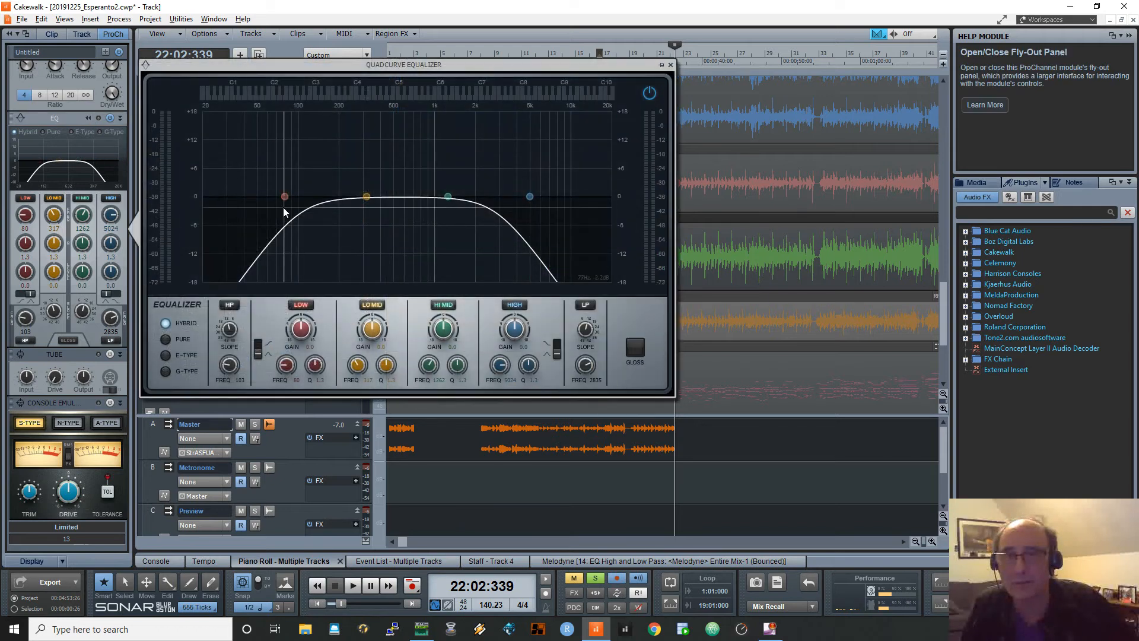
{"action": "key", "text": "space"}
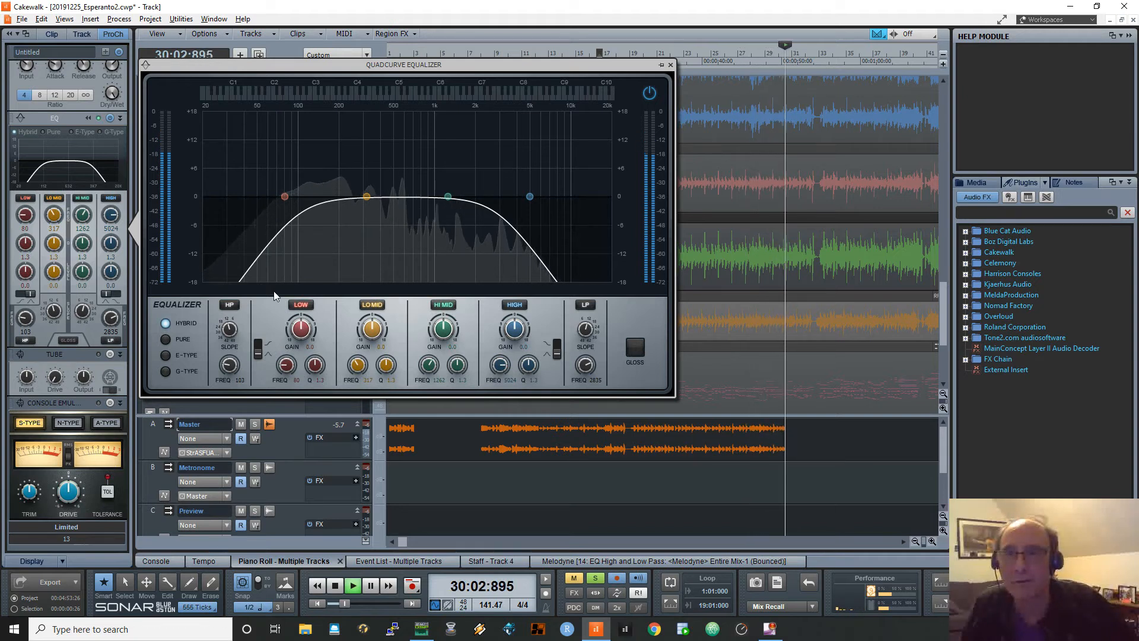
{"action": "key", "text": "space"}
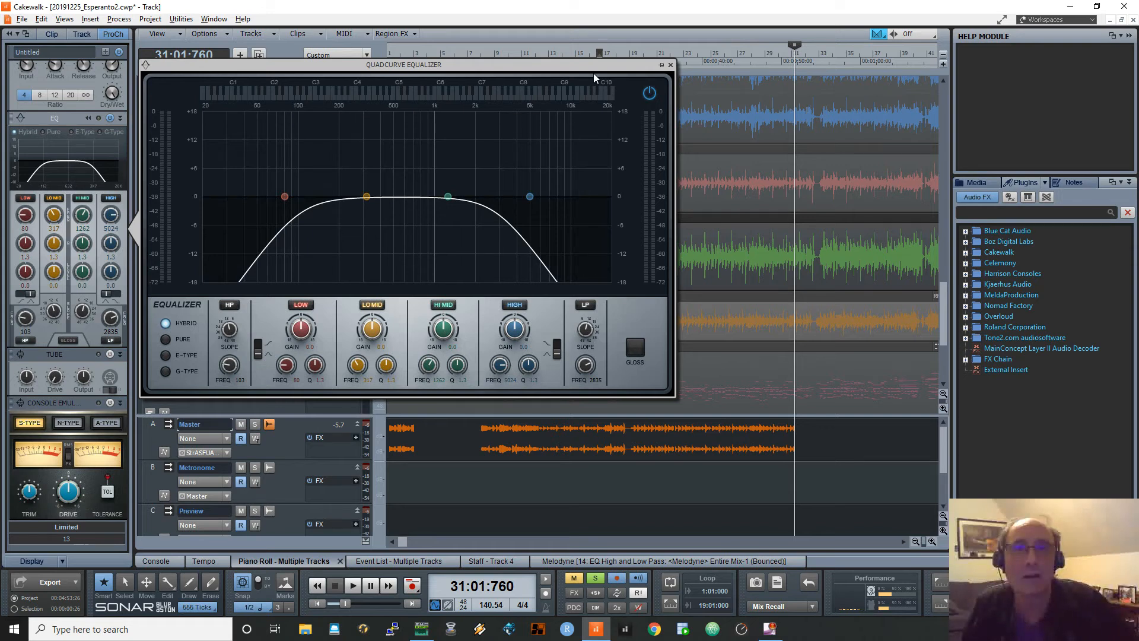
{"action": "left_click", "coordinate": [671, 65]}
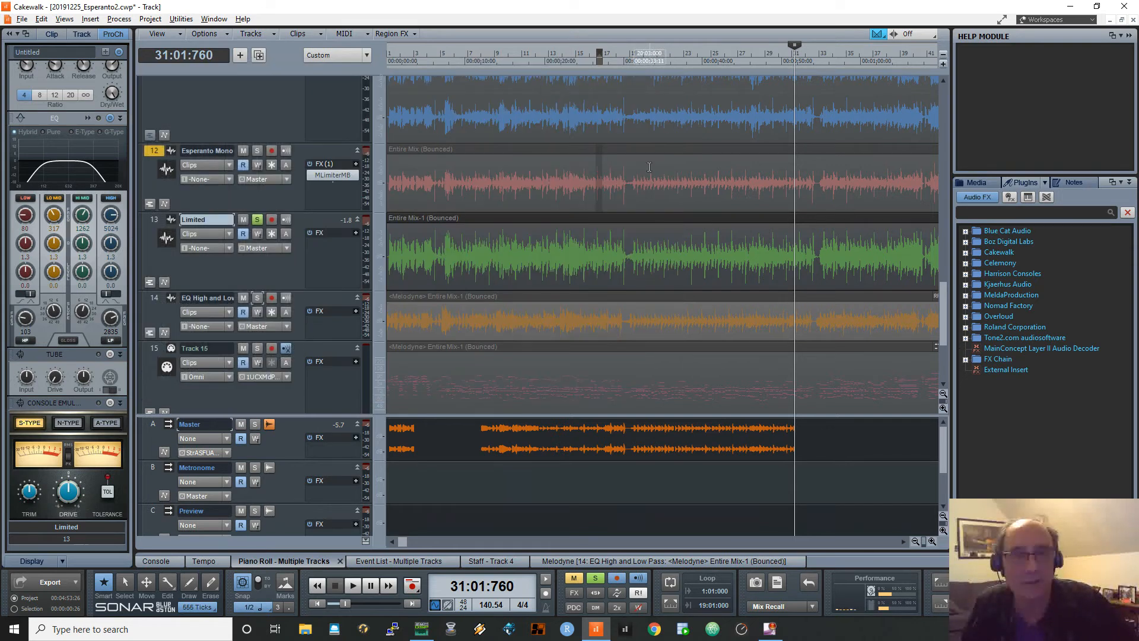
- View the Melodyne MIDI notes of Track 15 in the Piano Roll, then return to the track view
{"action": "scroll", "coordinate": [682, 195], "scroll_direction": "down", "scroll_amount": 3}
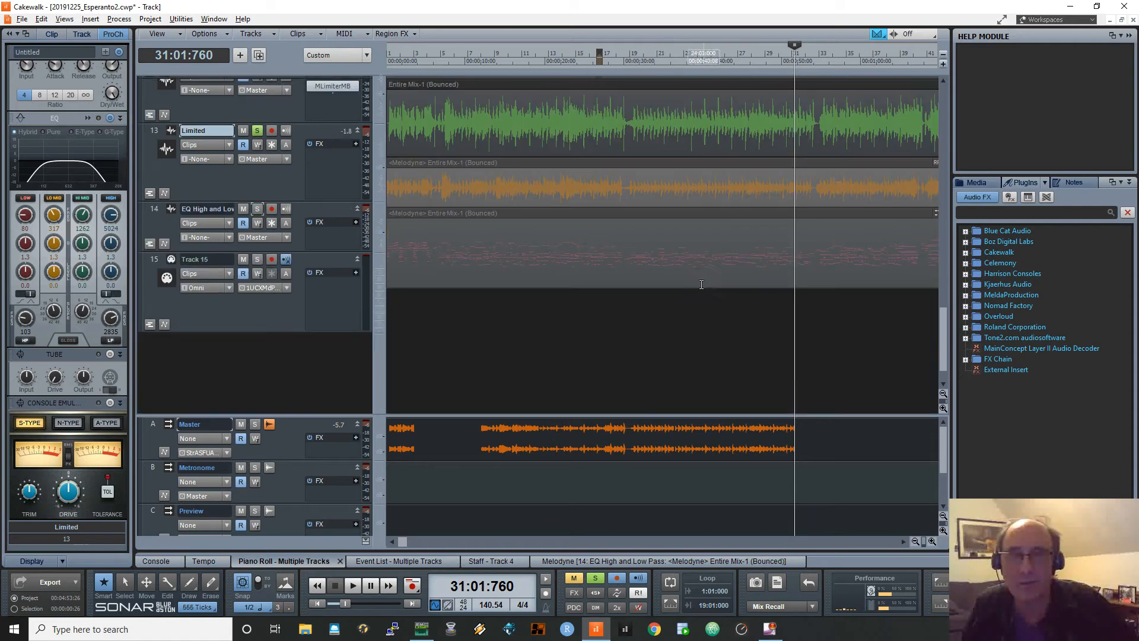
{"action": "double_click", "coordinate": [423, 217]}
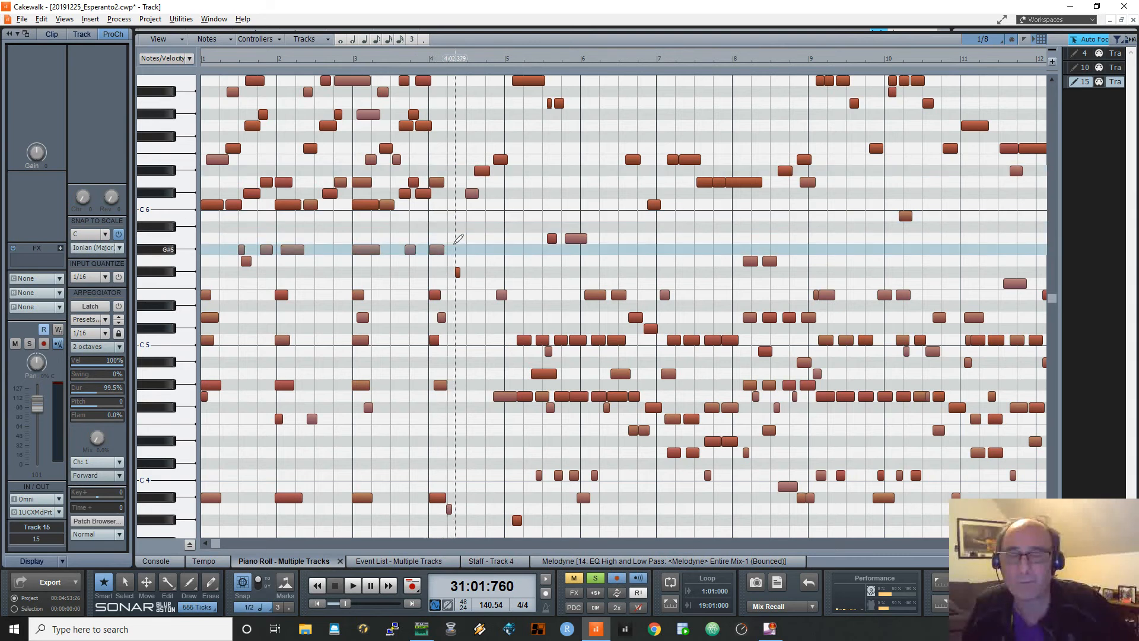
{"action": "key", "text": "d"}
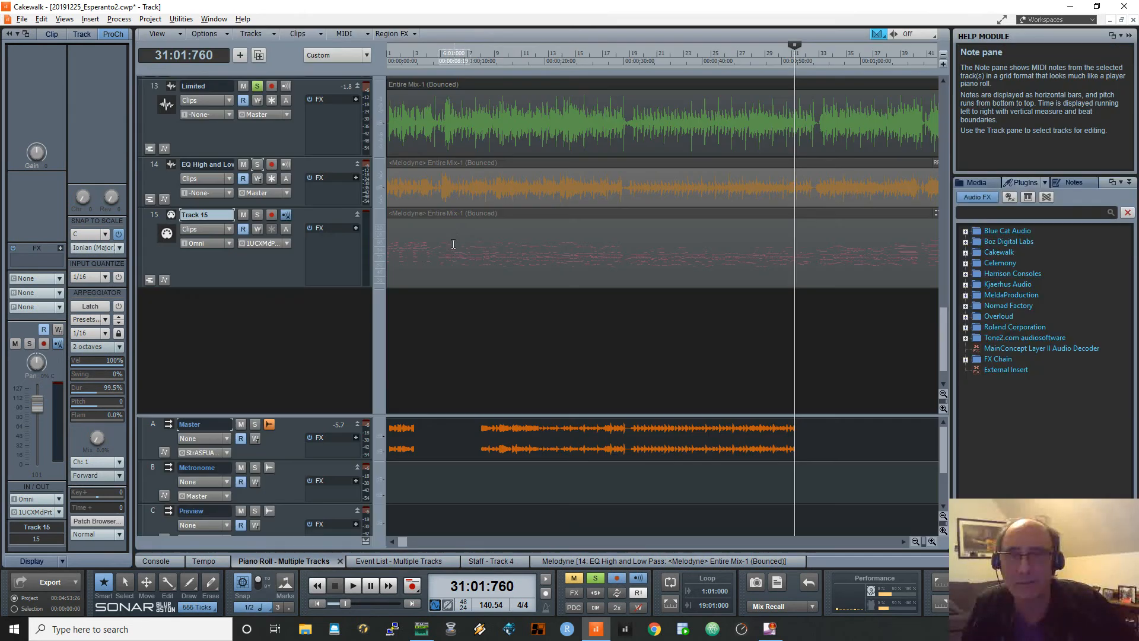
- Show the Melodyne Region FX options for the EQ High and Low Pass clip and dismiss them without applying any
{"action": "right_click", "coordinate": [460, 167]}
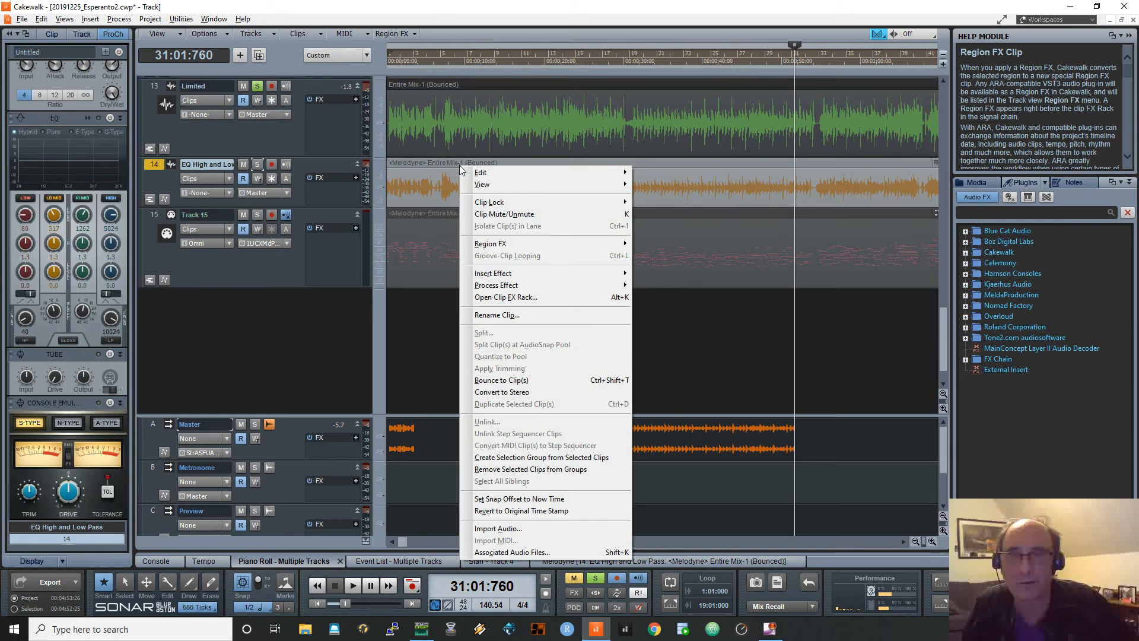
{"action": "mouse_move", "coordinate": [485, 246]}
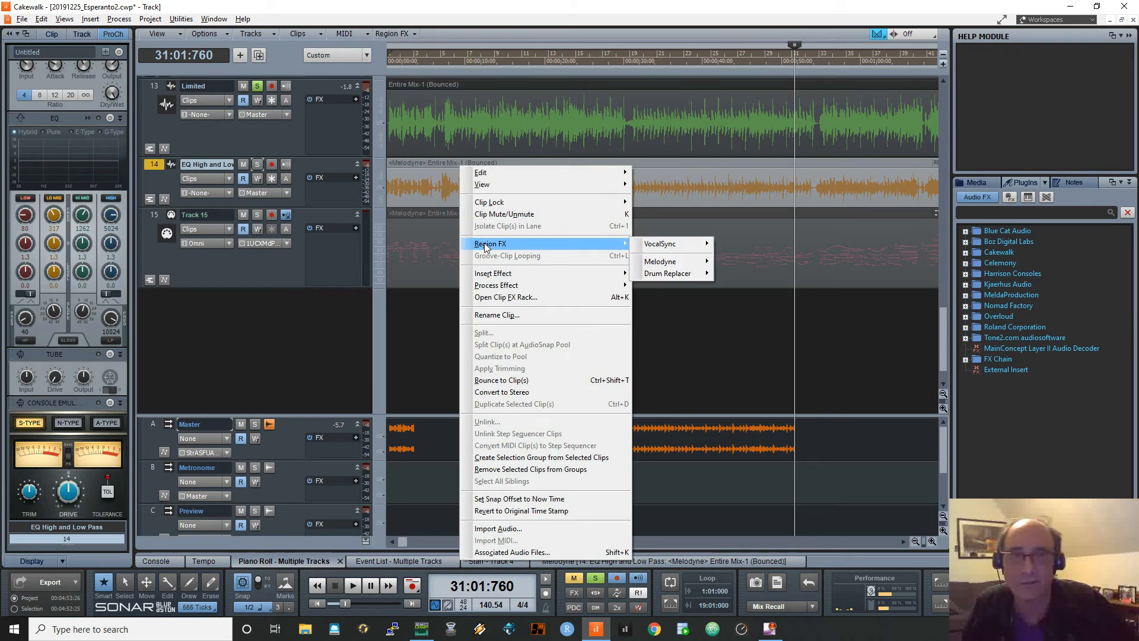
{"action": "mouse_move", "coordinate": [698, 267]}
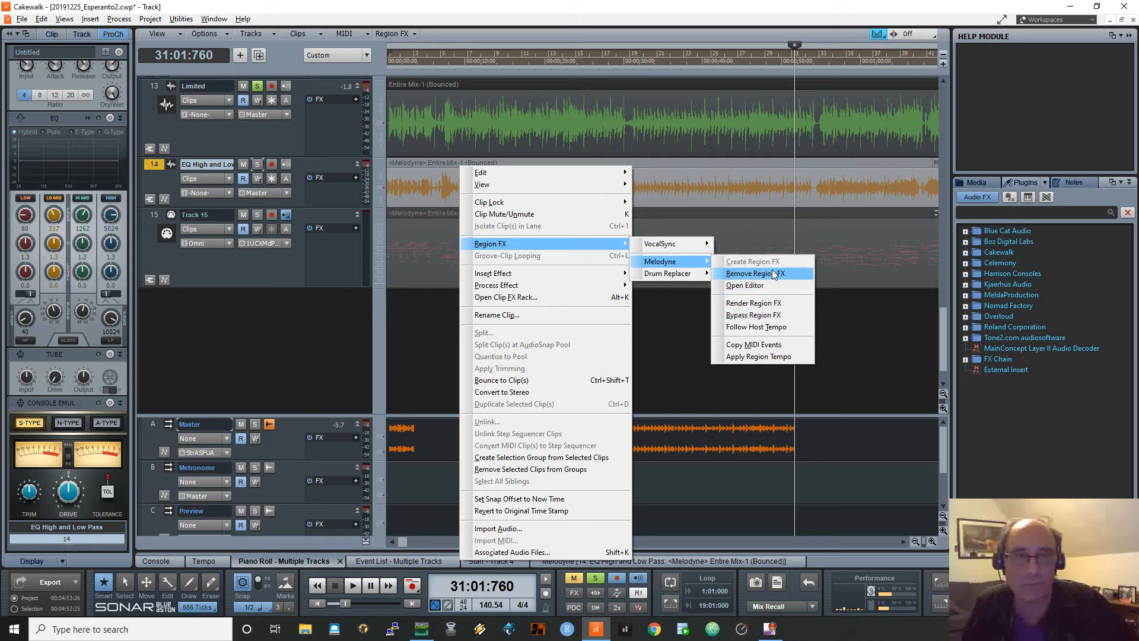
{"action": "left_click", "coordinate": [301, 196]}
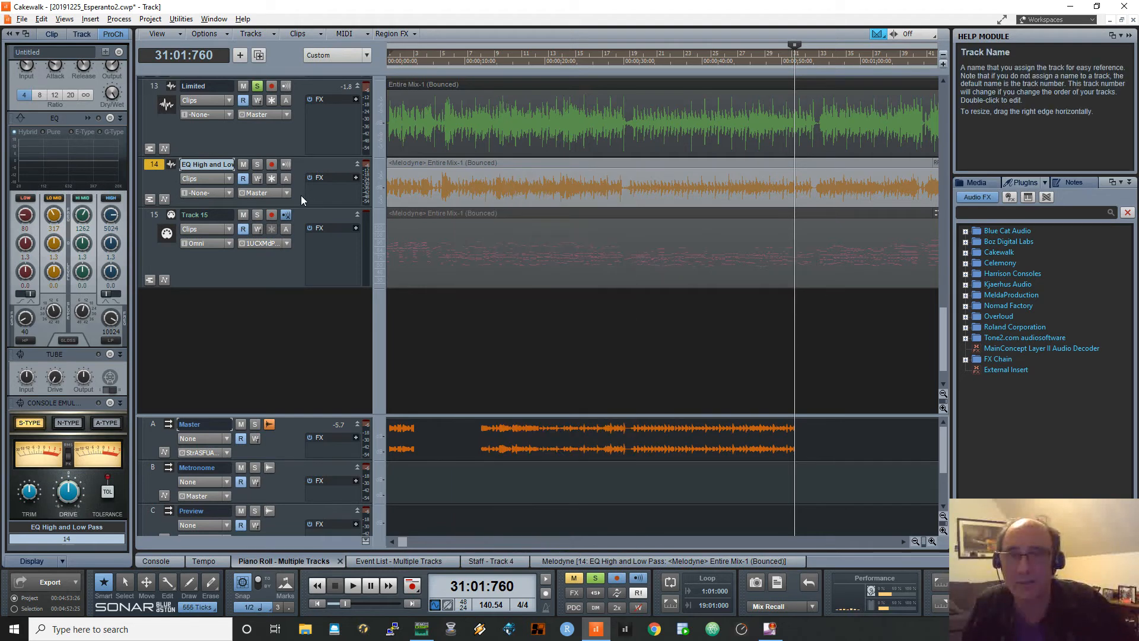
- Examine the EQ High and Low Pass clip's note blobs in the Melodyne editor around measure 10, then return to the track view
{"action": "left_click", "coordinate": [660, 559]}
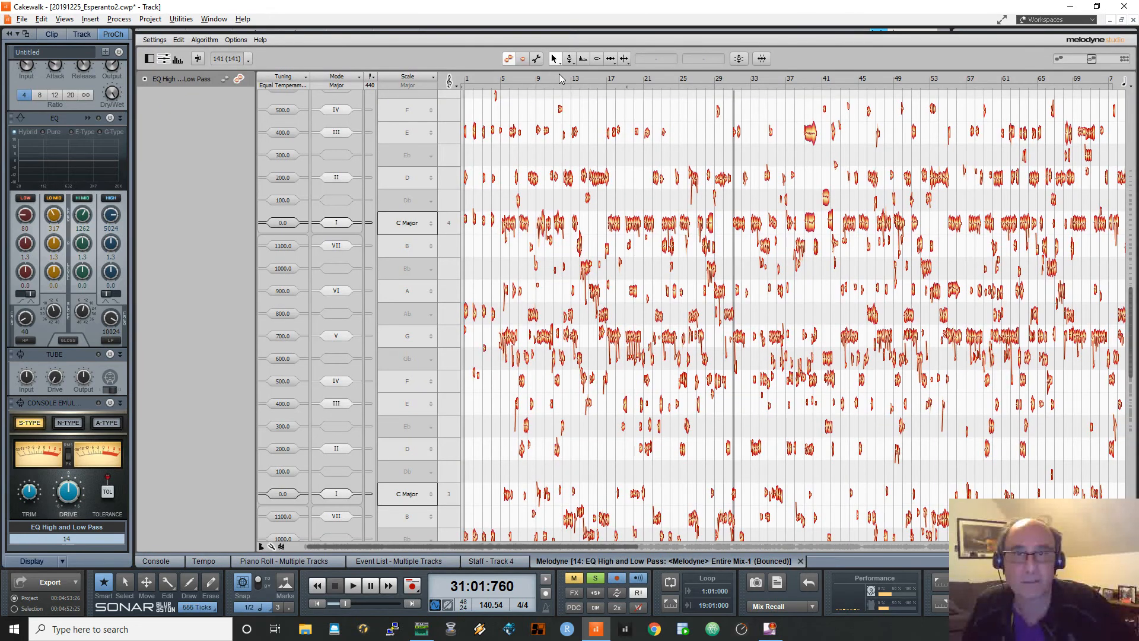
{"action": "left_click", "coordinate": [557, 81]}
{"action": "left_click", "coordinate": [553, 80]}
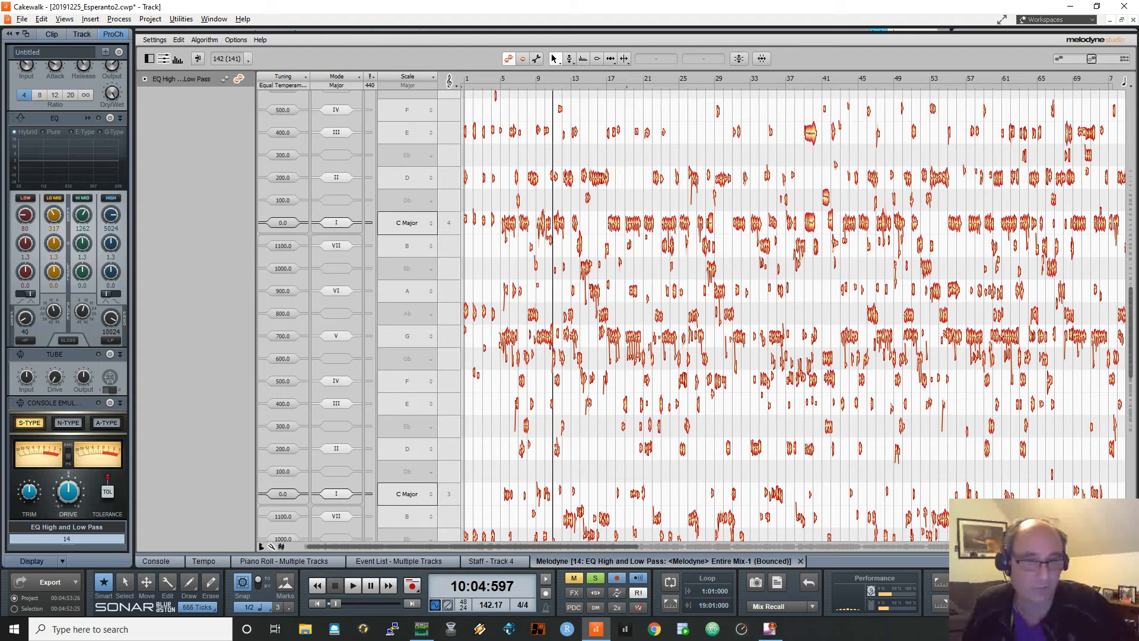
{"action": "left_click_drag", "start_coordinate": [520, 547], "coordinate": [435, 550]}
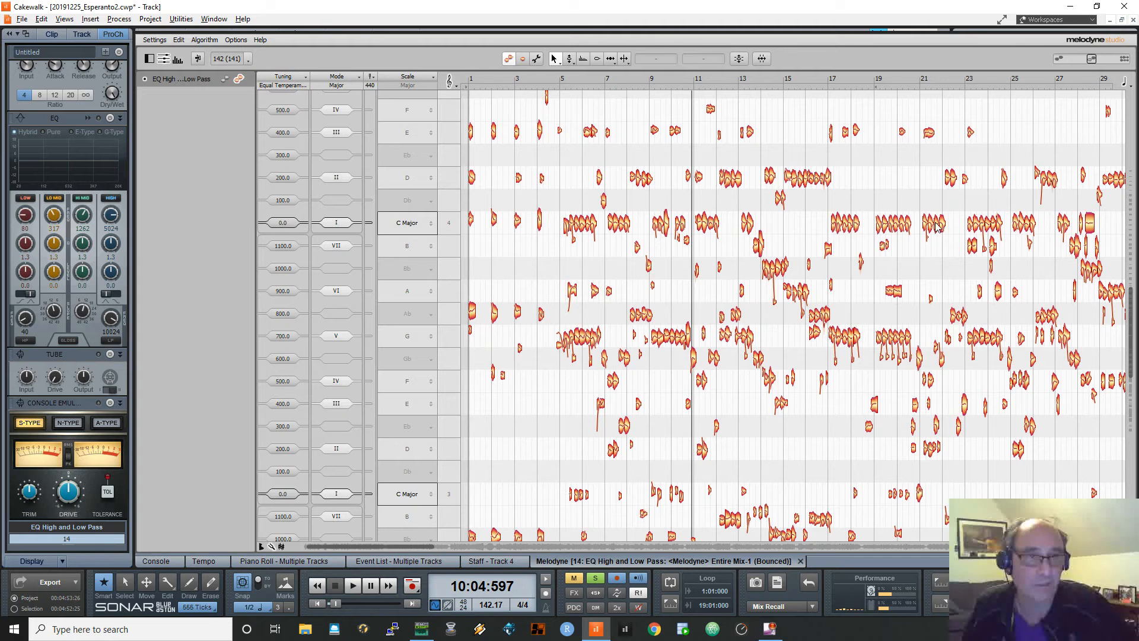
{"action": "key", "text": "d"}
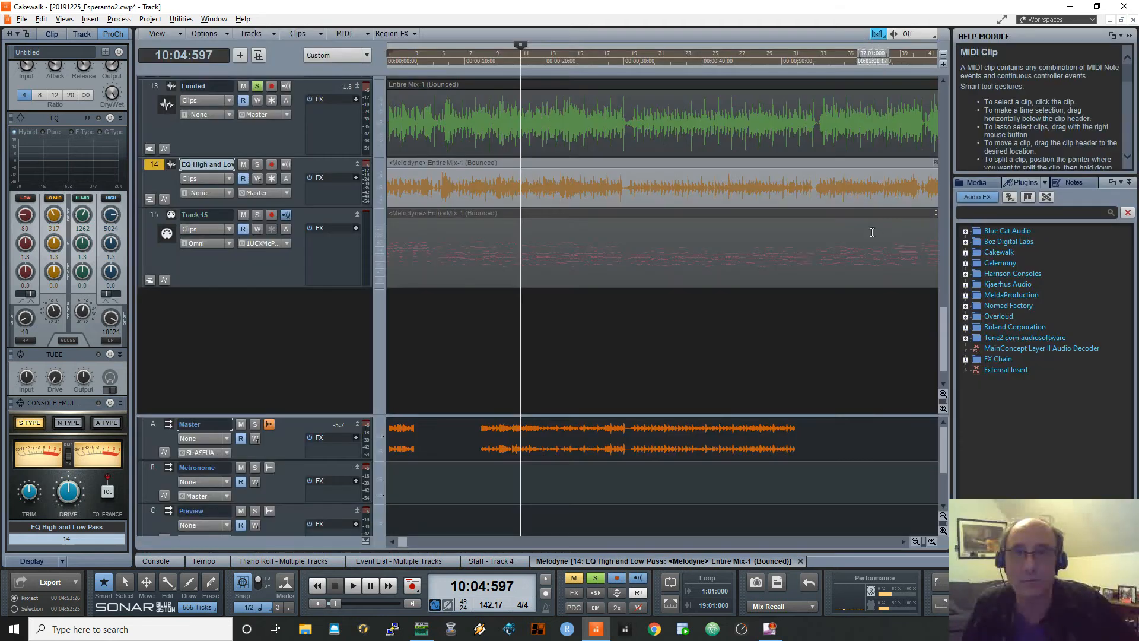
- Start playback from the beginning with Track 15's notes open, then solo the EQ High and Low Pass track instead of Limited
{"action": "double_click", "coordinate": [451, 218]}
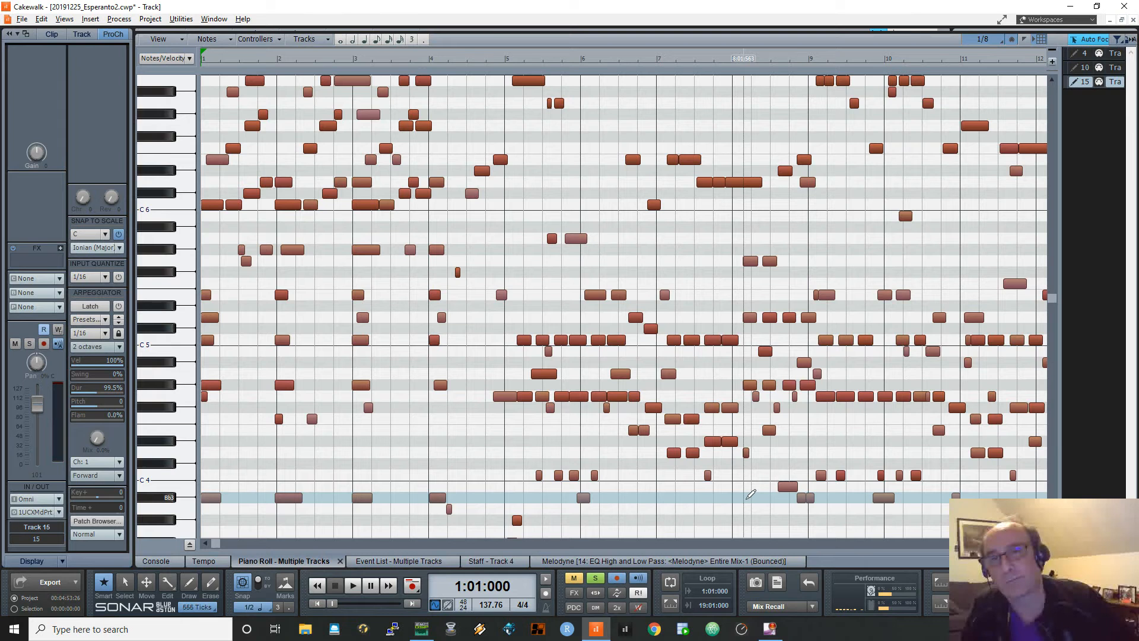
{"action": "key", "text": "space"}
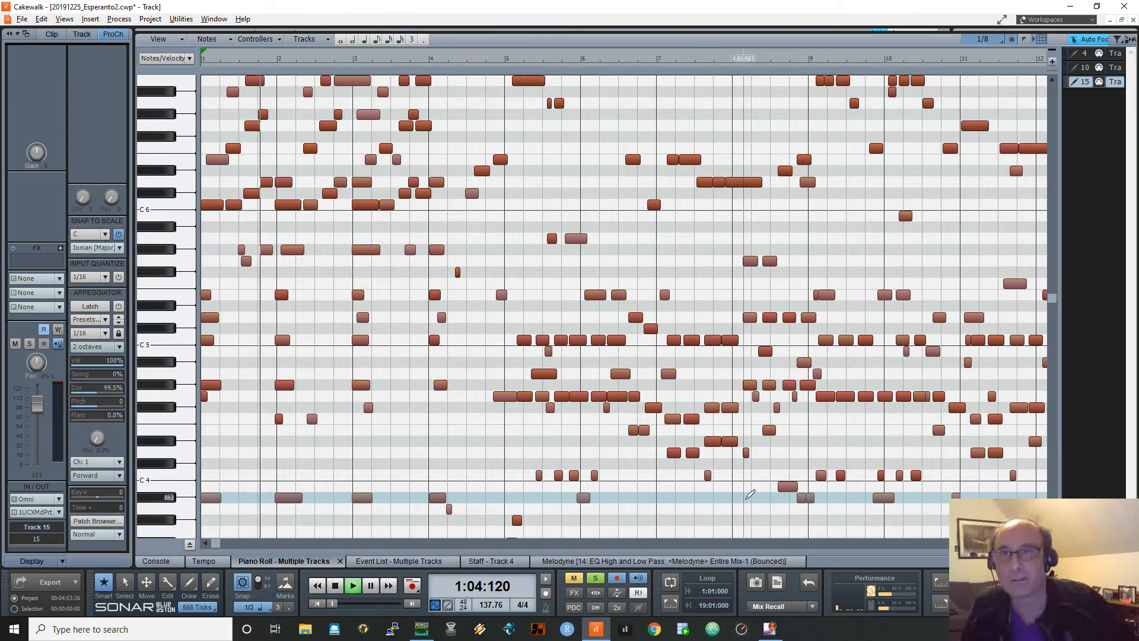
{"action": "key", "text": "d"}
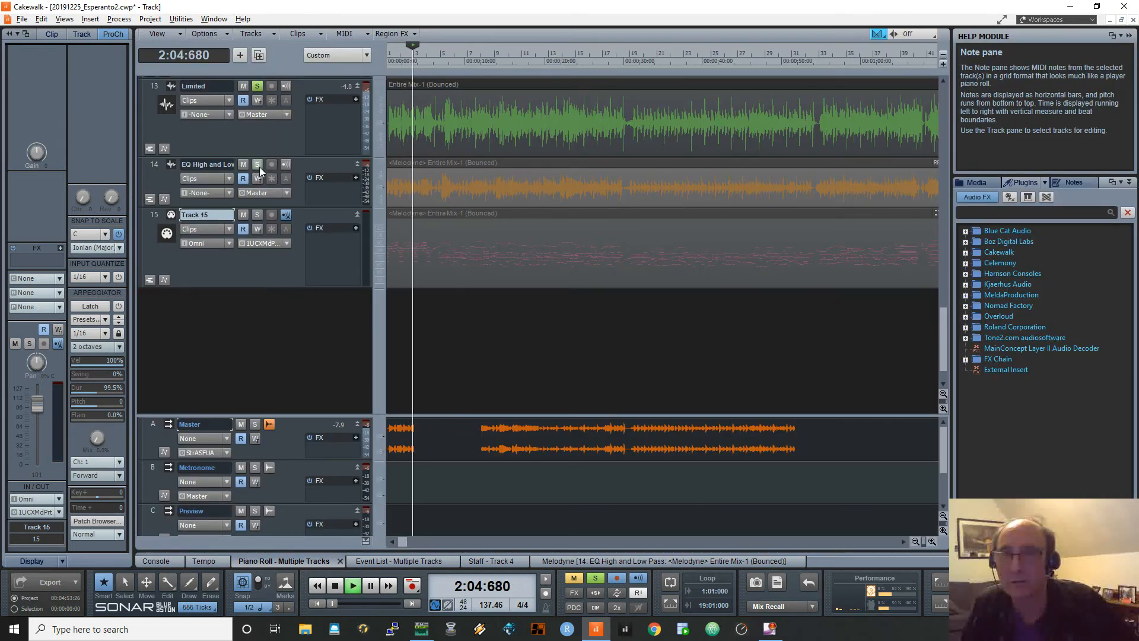
{"action": "mouse_move", "coordinate": [257, 164]}
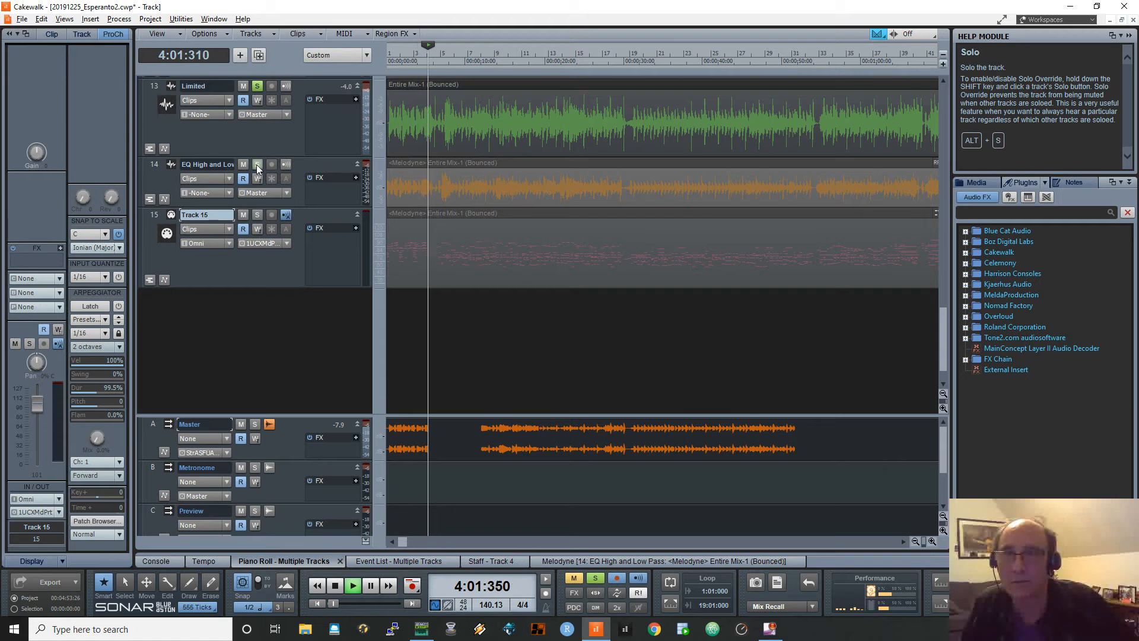
{"action": "left_click", "coordinate": [256, 165]}
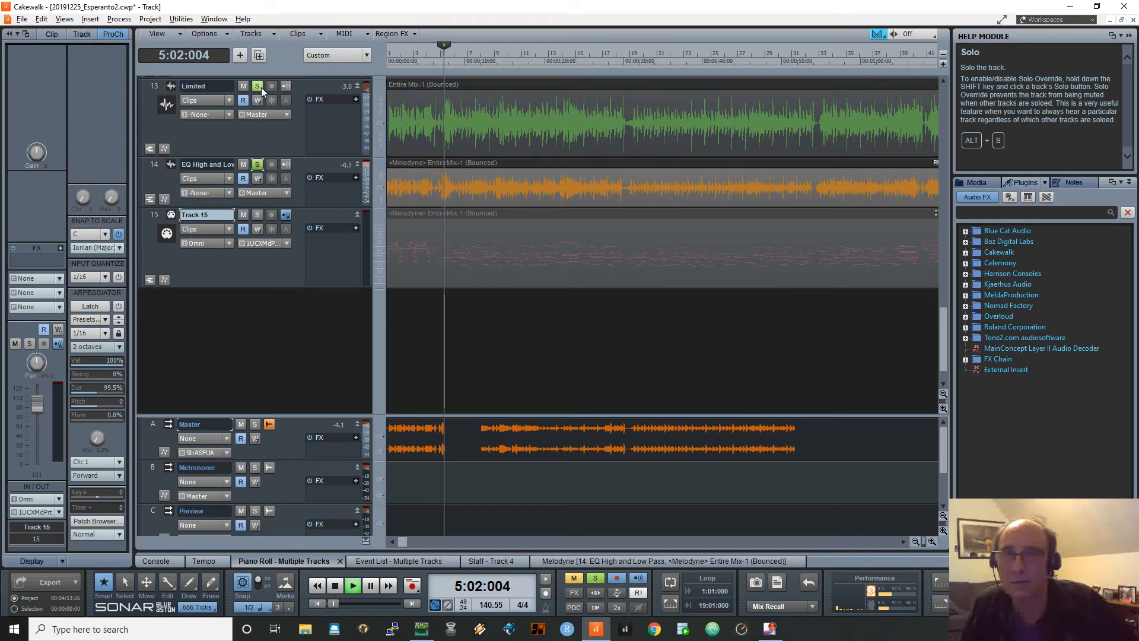
- Follow Track 15's MIDI notes in the Piano Roll while the song plays to its end, then stop and rewind to the start
{"action": "key", "text": "d"}
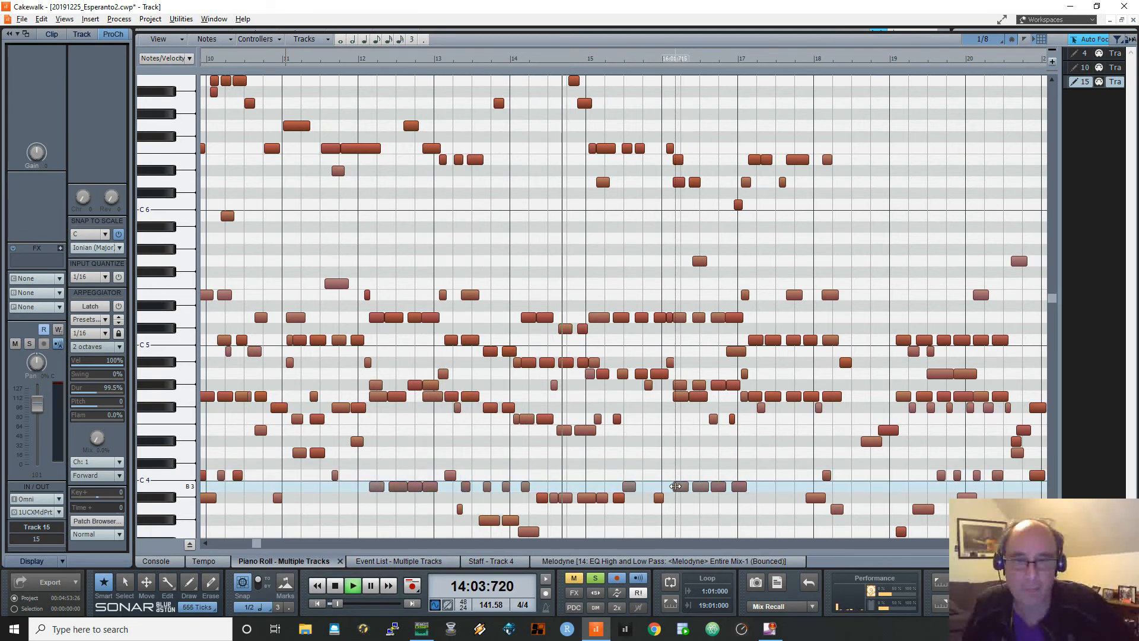
{"action": "scroll", "coordinate": [677, 485], "scroll_direction": "down", "scroll_amount": 1}
{"action": "scroll", "coordinate": [620, 427], "scroll_direction": "down", "scroll_amount": 3}
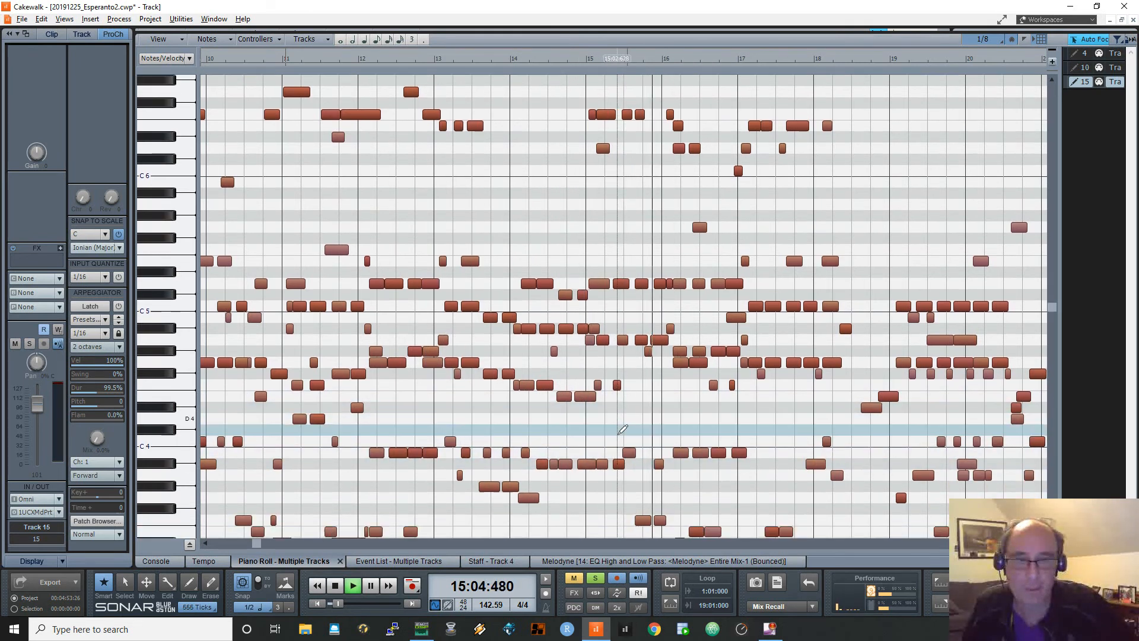
{"action": "scroll", "coordinate": [626, 429], "scroll_direction": "down", "scroll_amount": 1}
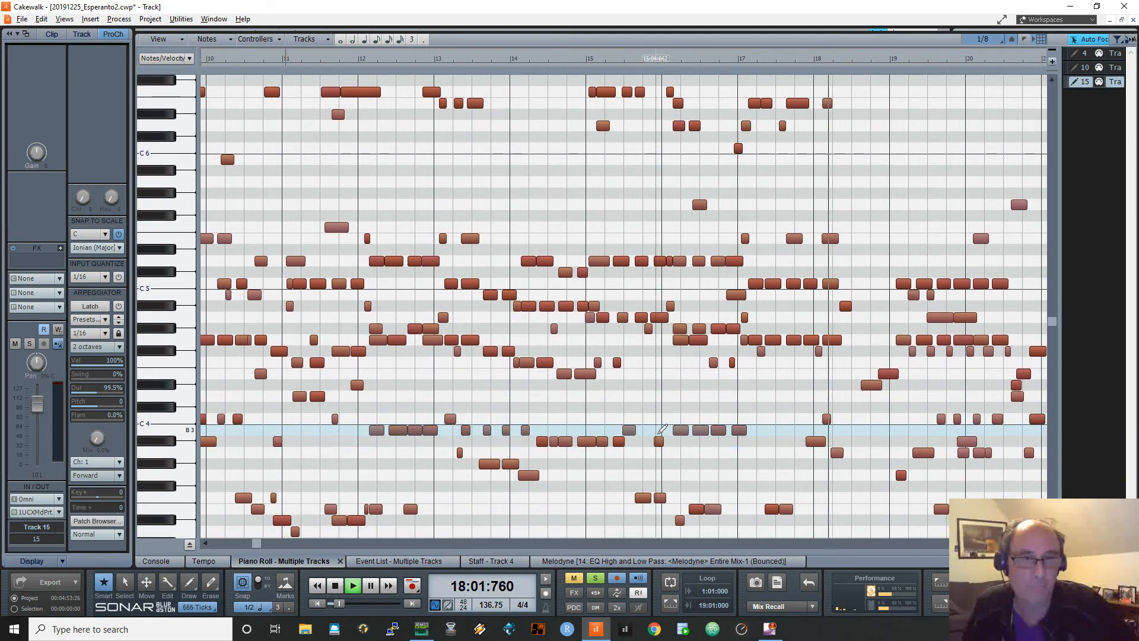
{"action": "scroll", "coordinate": [660, 432], "scroll_direction": "up", "scroll_amount": 1}
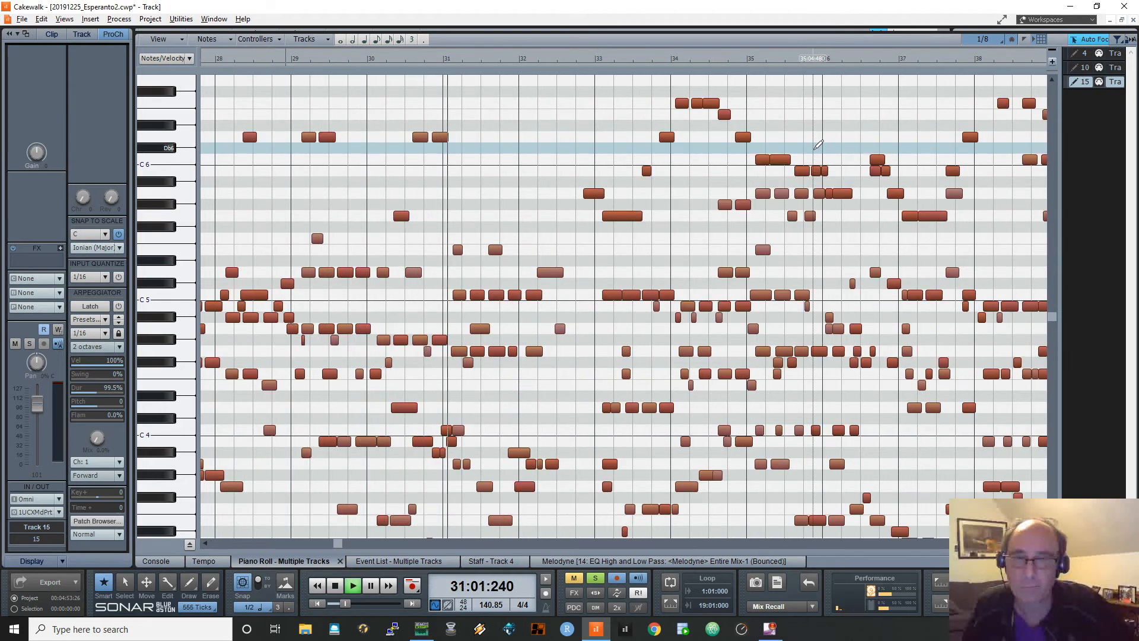
{"action": "scroll", "coordinate": [819, 147], "scroll_direction": "down", "scroll_amount": 3}
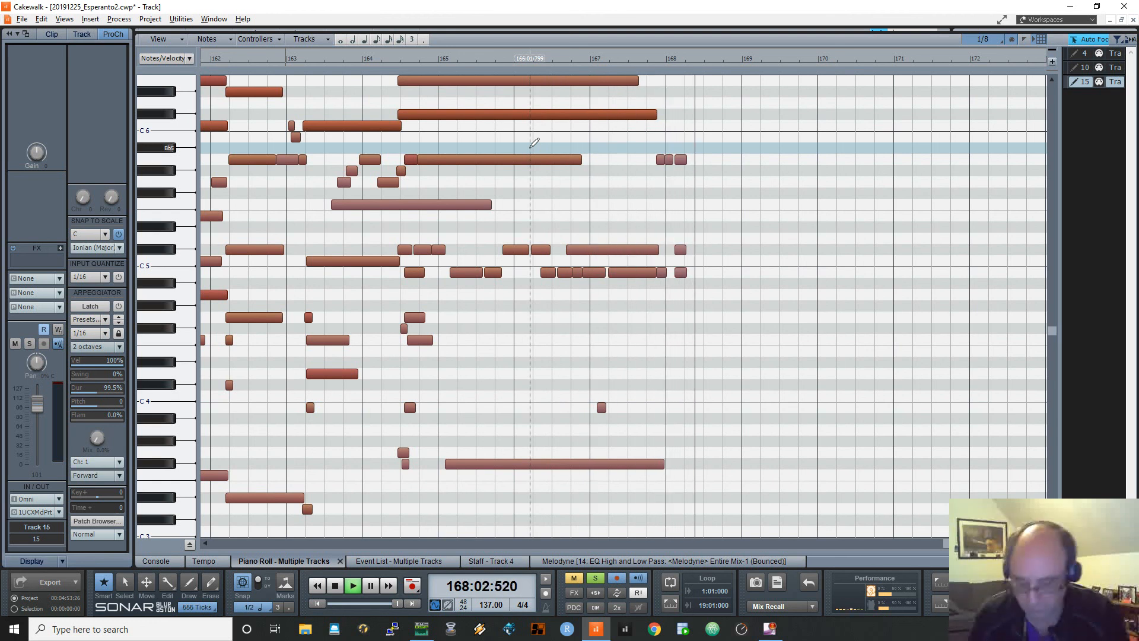
{"action": "key", "text": "space"}
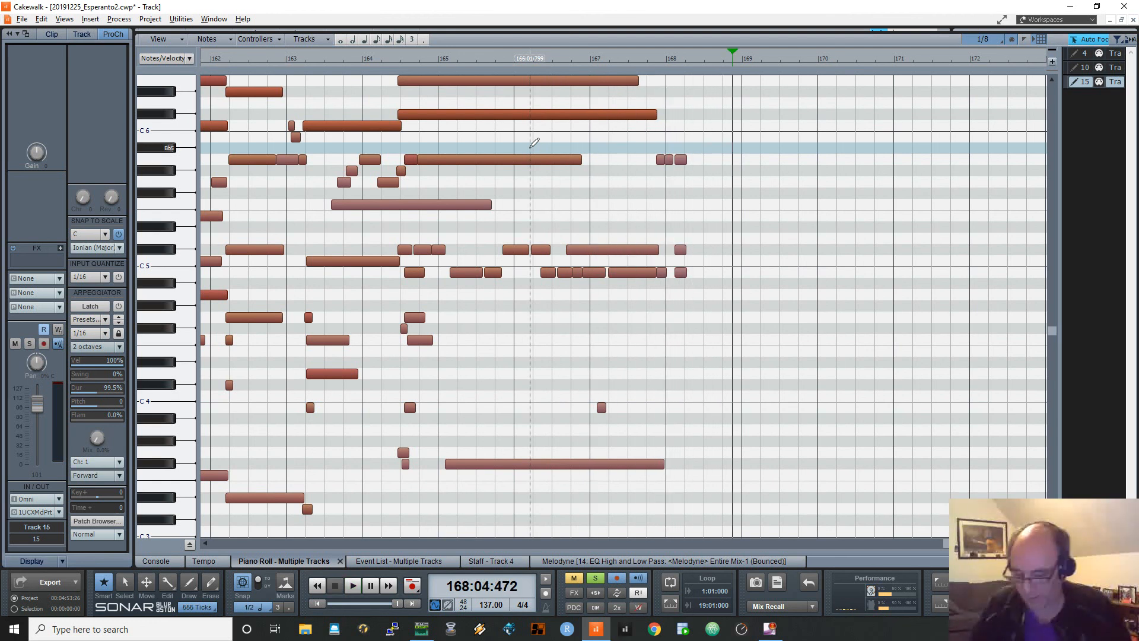
{"action": "key", "text": "w"}
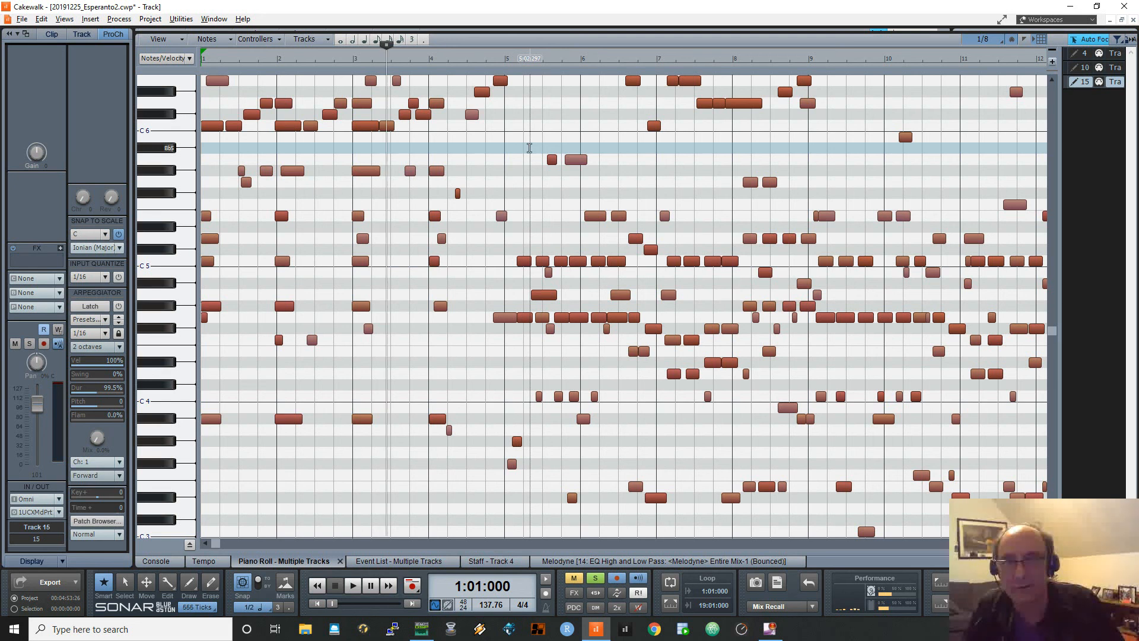
- Return to the track view and inspect the Channel Tools effect on the Esperanto From CD track, then close it
{"action": "key", "text": "d"}
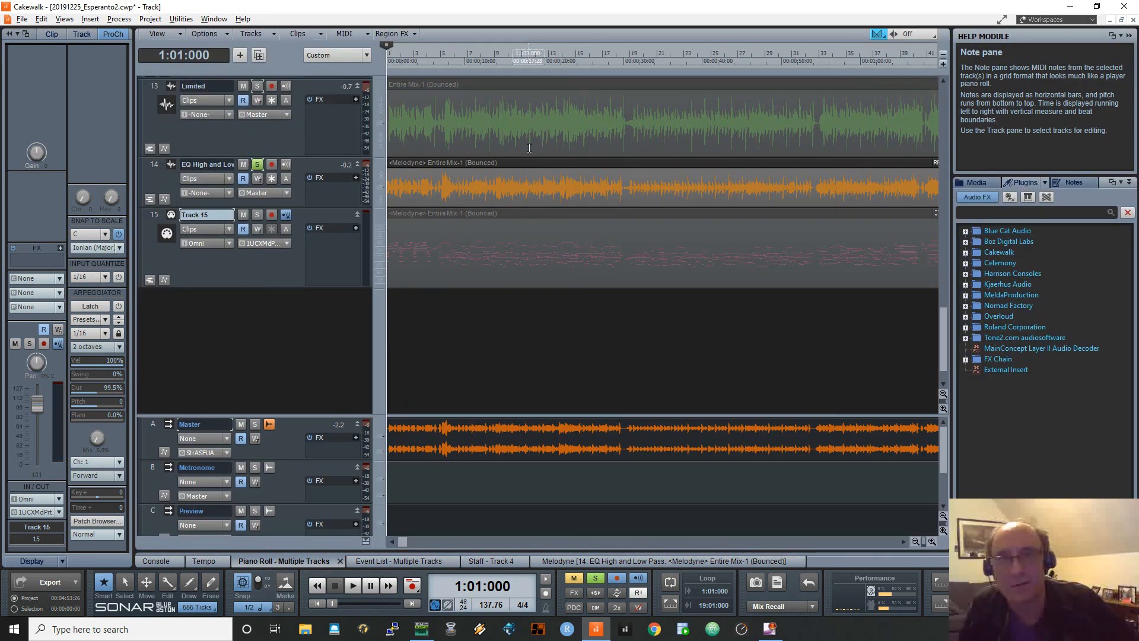
{"action": "scroll", "coordinate": [549, 201], "scroll_direction": "up", "scroll_amount": 3}
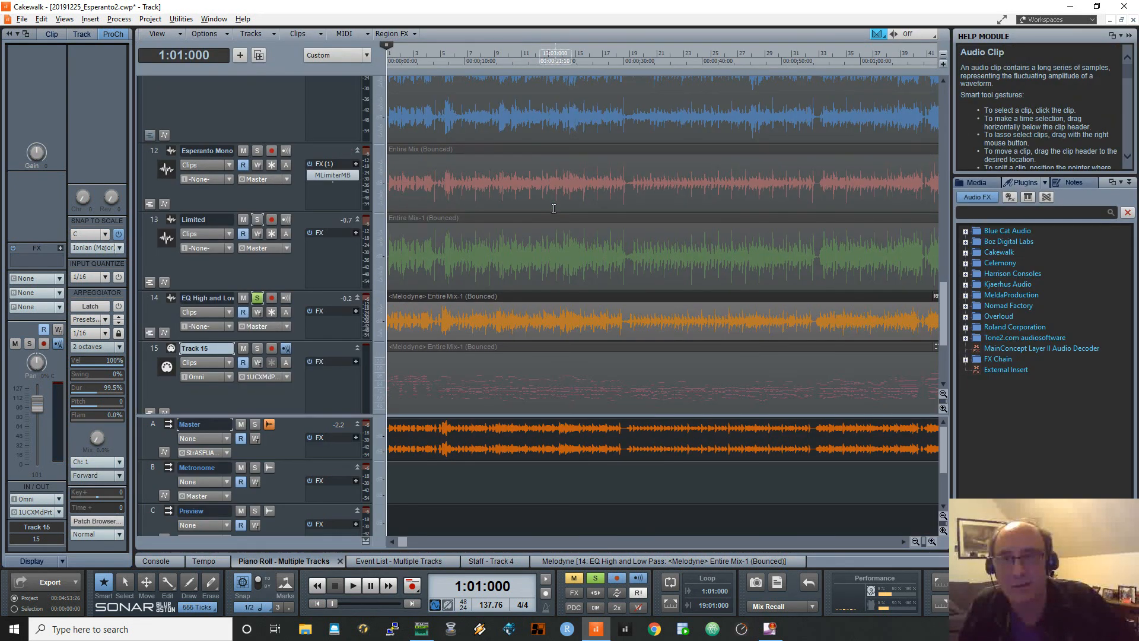
{"action": "scroll", "coordinate": [554, 208], "scroll_direction": "up", "scroll_amount": 1}
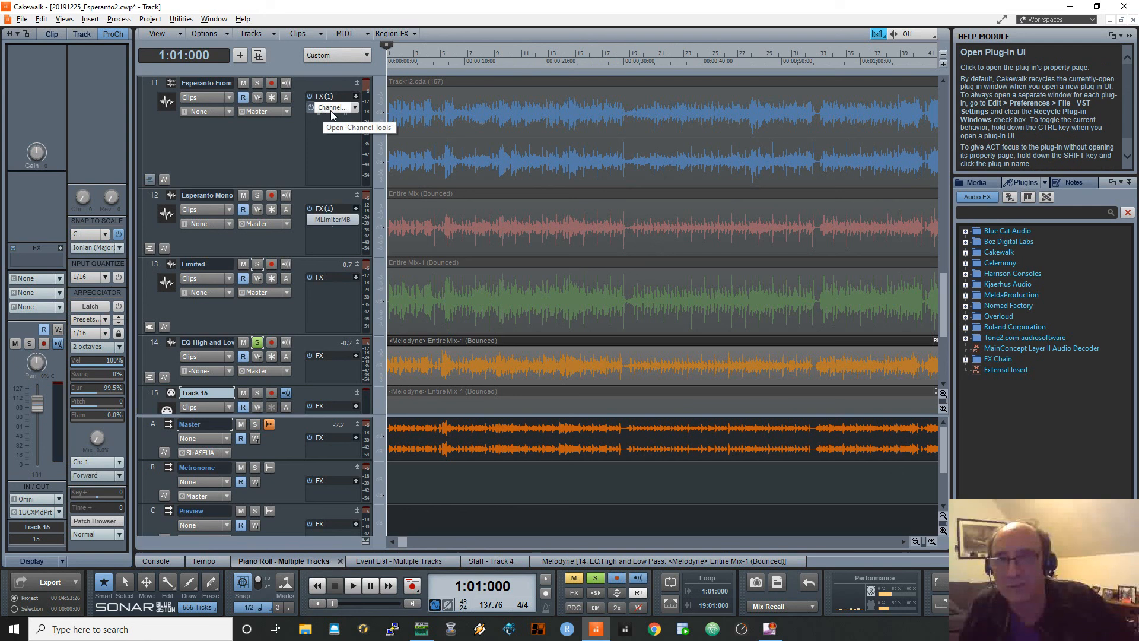
{"action": "left_click", "coordinate": [331, 110]}
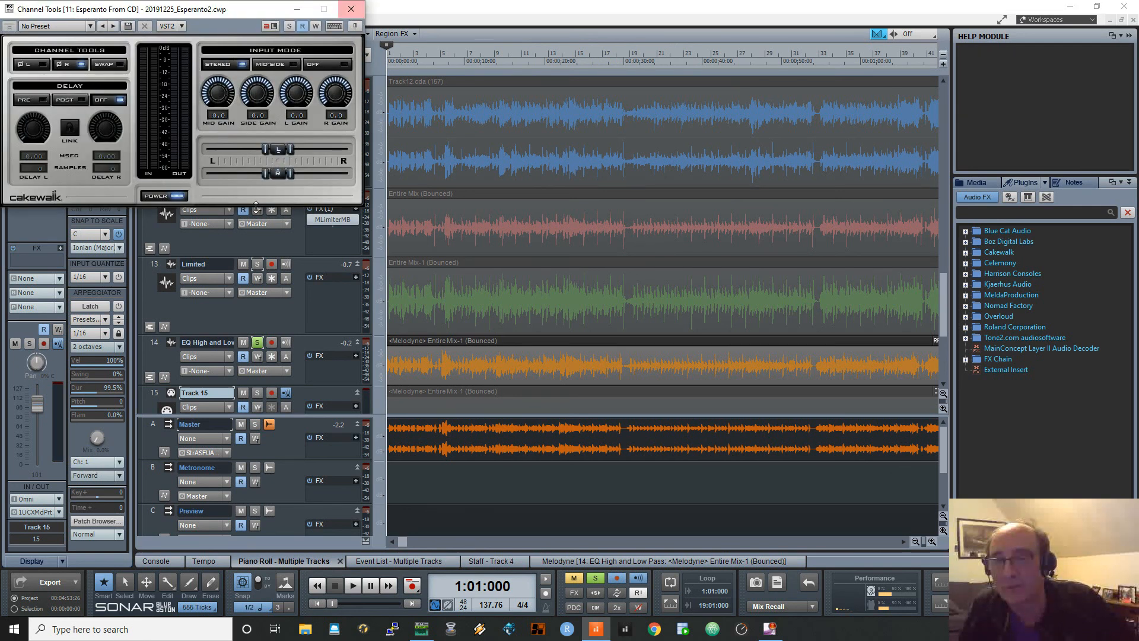
{"action": "left_click", "coordinate": [351, 9]}
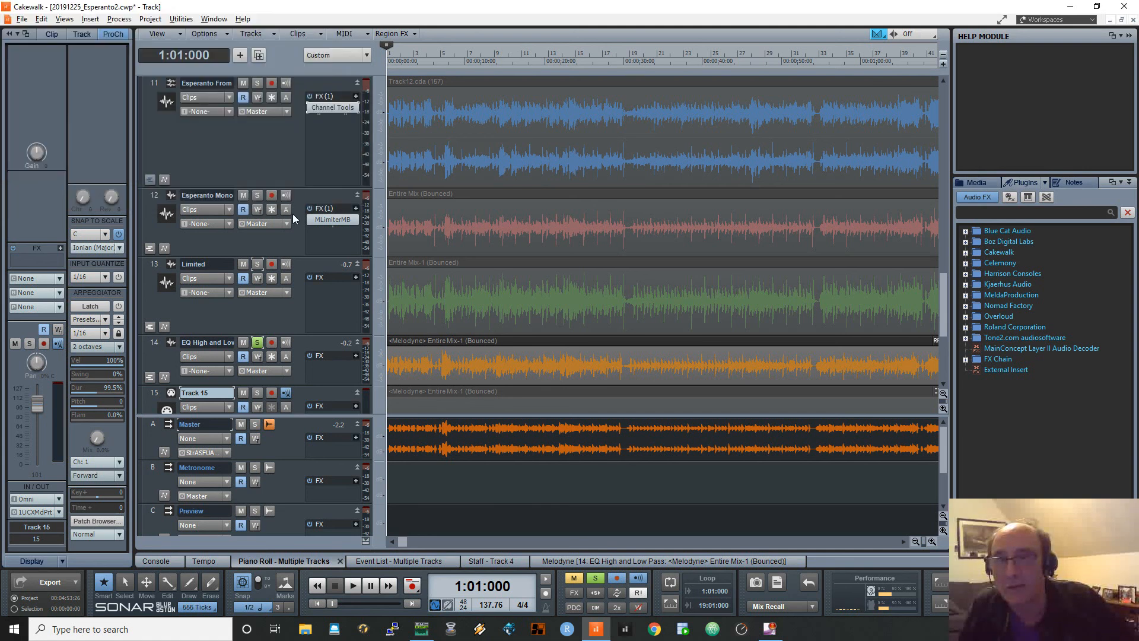